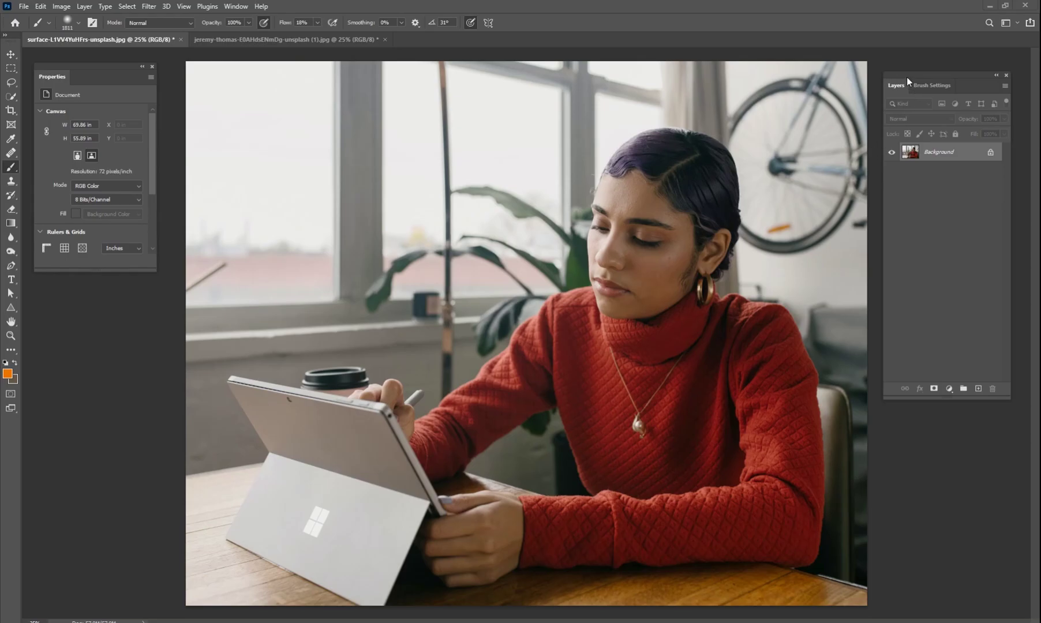
- Add a Photo Filter adjustment layer above the portrait with a custom medium blue, darker than #00acec
left_click_drag(907, 78, 901, 76)
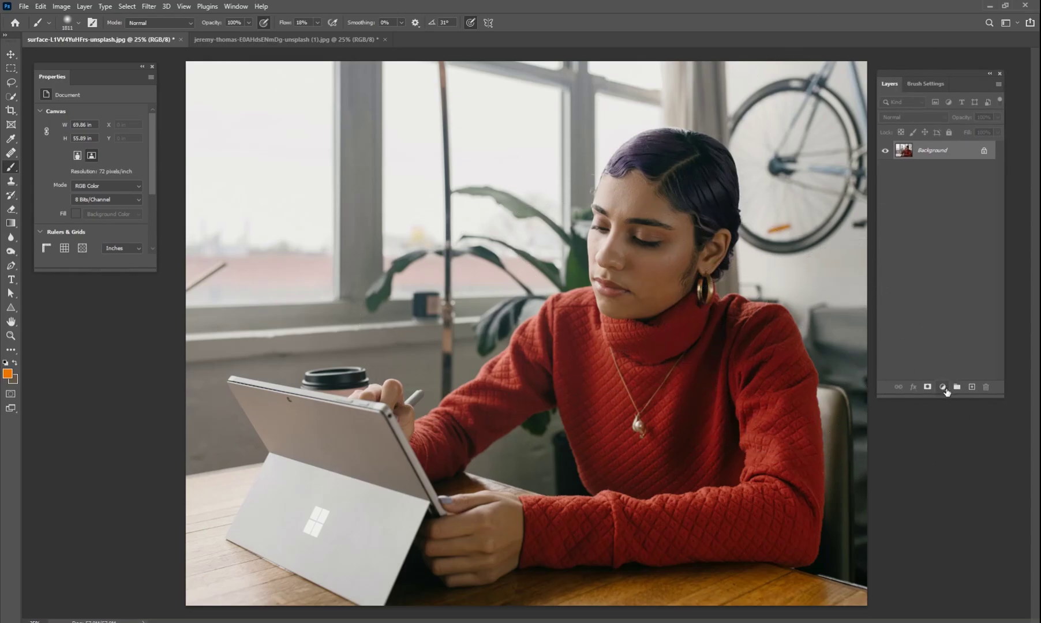
left_click(943, 387)
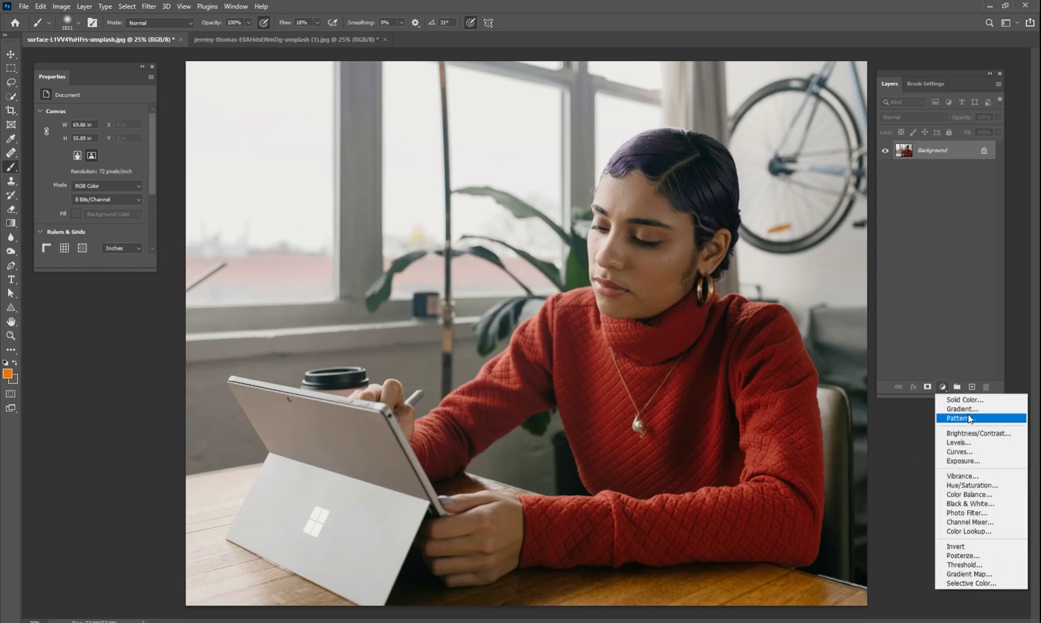
left_click(973, 514)
left_click(75, 128)
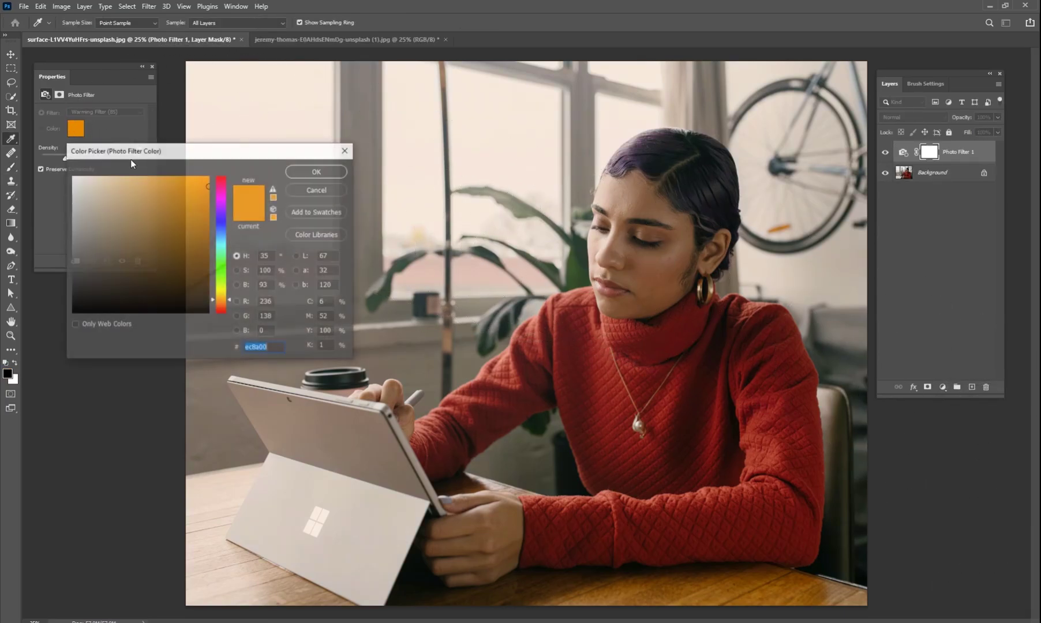
type("00acec")
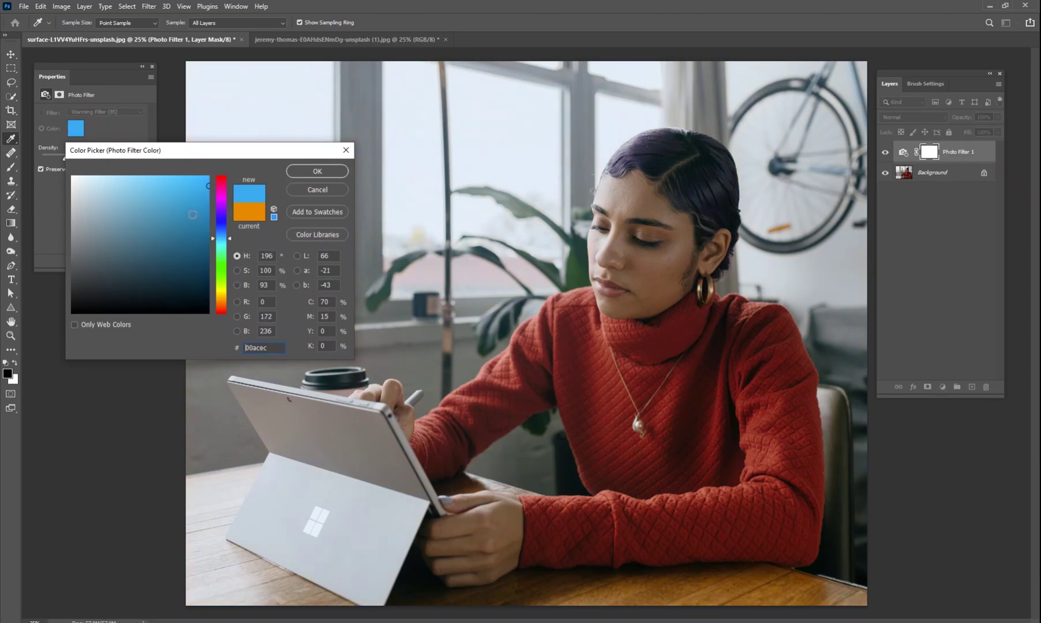
left_click_drag(193, 215, 215, 223)
left_click(317, 171)
key("b")
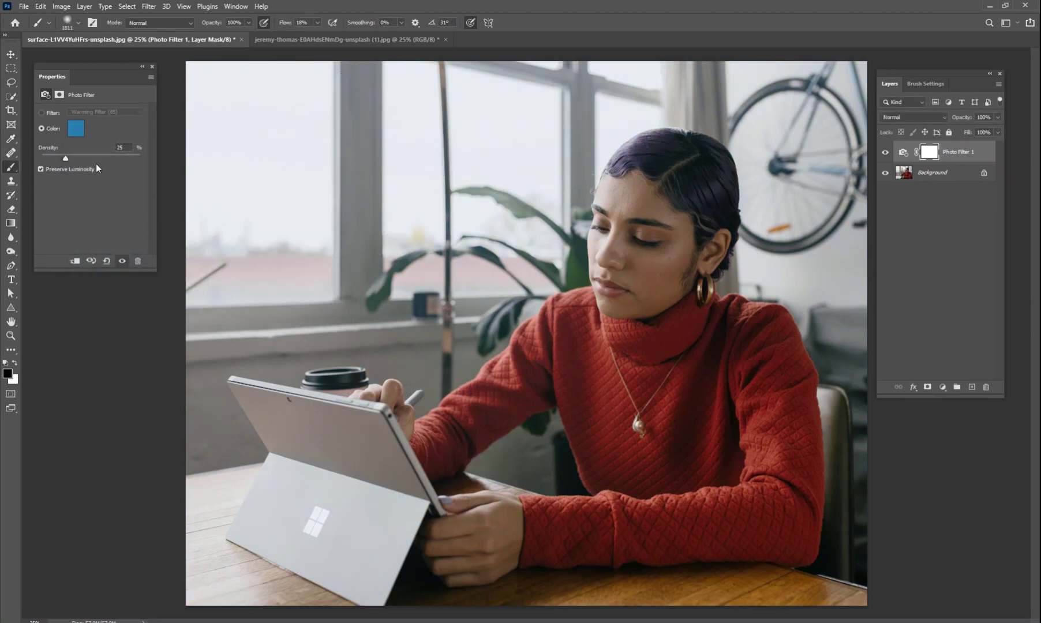
- Set the Photo Filter density to 100% and compare the portrait with and without the filter
left_click_drag(67, 159, 163, 162)
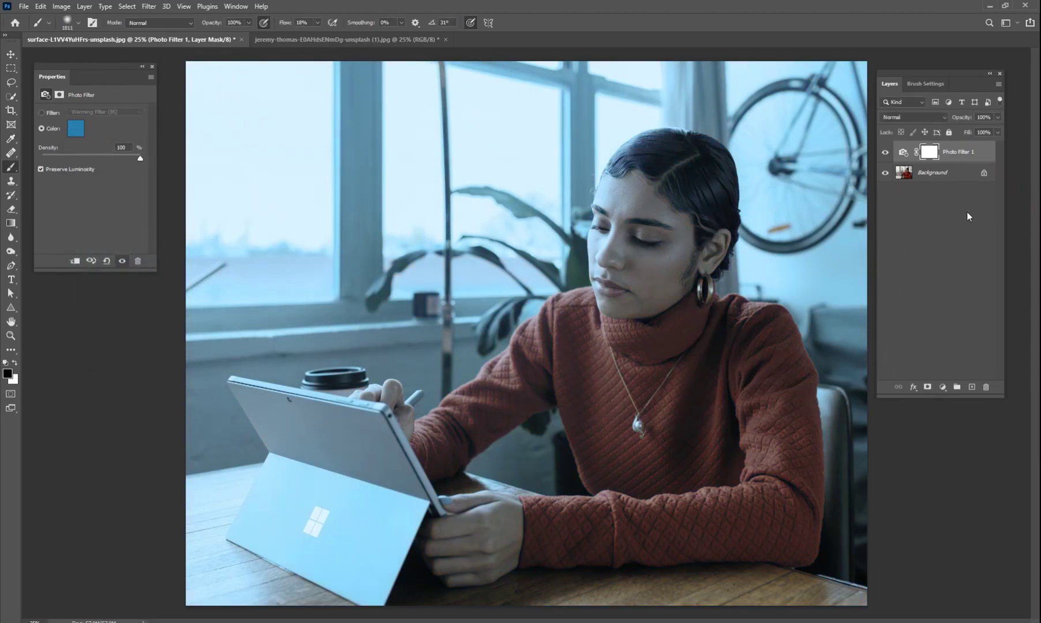
left_click(885, 153)
left_click(885, 153)
- Paste the starry sky image from the other open document as a new layer above the Photo Filter
left_click(312, 38)
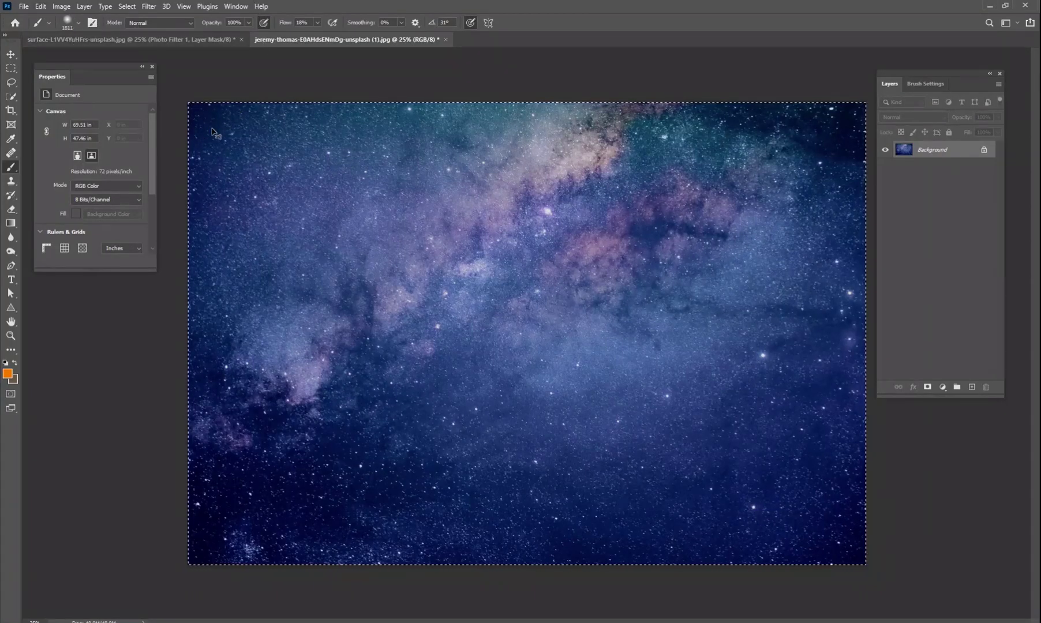
left_click(189, 38)
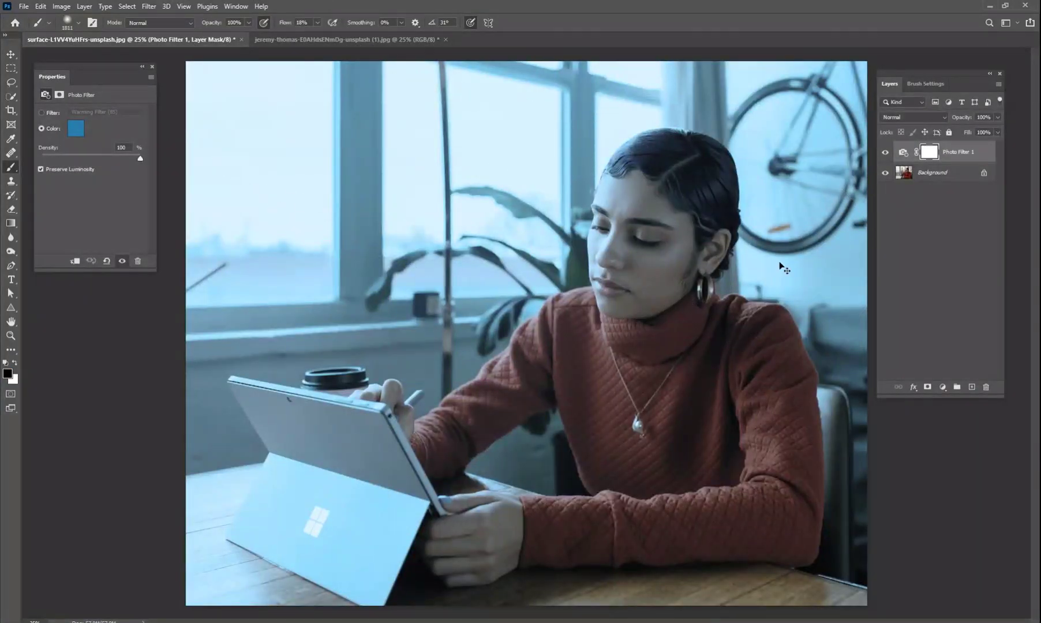
key("ctrl+v")
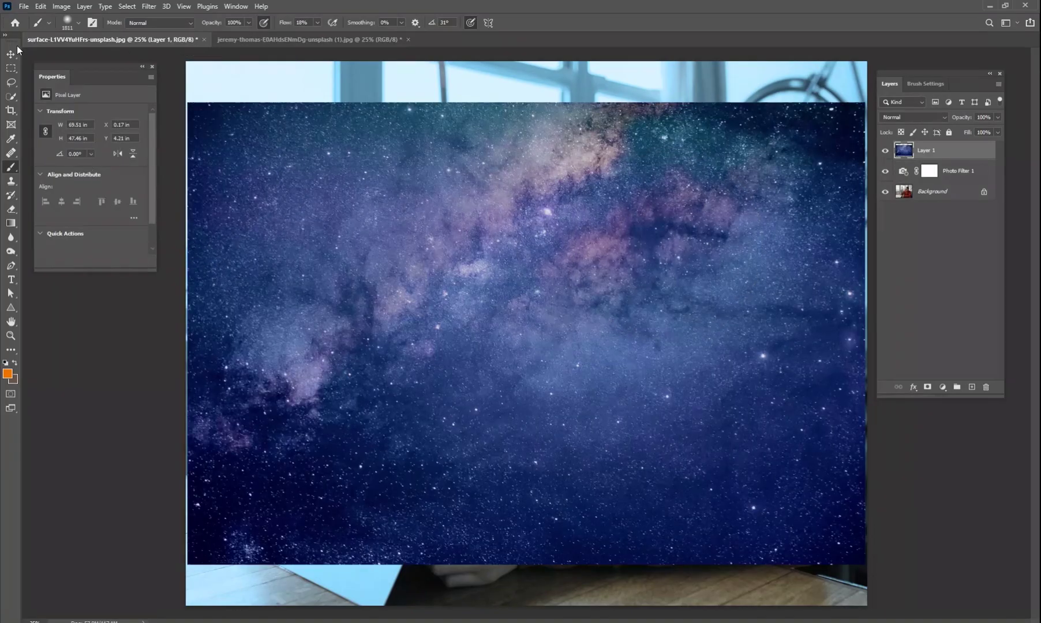
- Move and stretch the pasted sky layer to cover the whole canvas, 69.86 by 55.89 inches
left_click(10, 53)
left_click_drag(396, 207, 394, 168)
left_click_drag(863, 523, 867, 605)
left_click(536, 22)
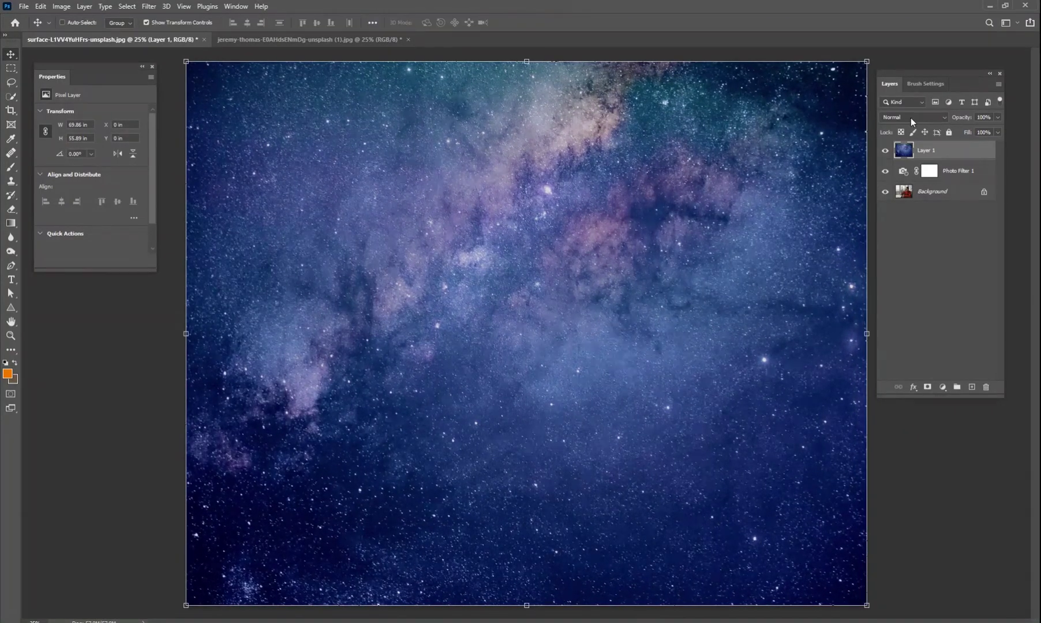
- Try the Multiply blend mode on the sky layer, and return the layer to Normal
left_click(912, 117)
left_click(898, 163)
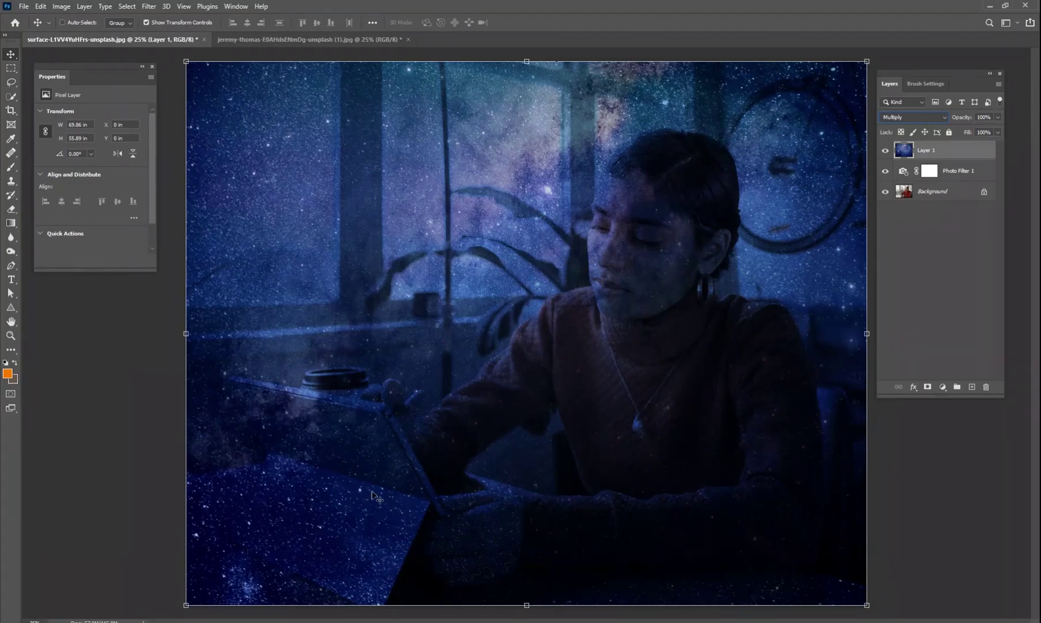
left_click(912, 118)
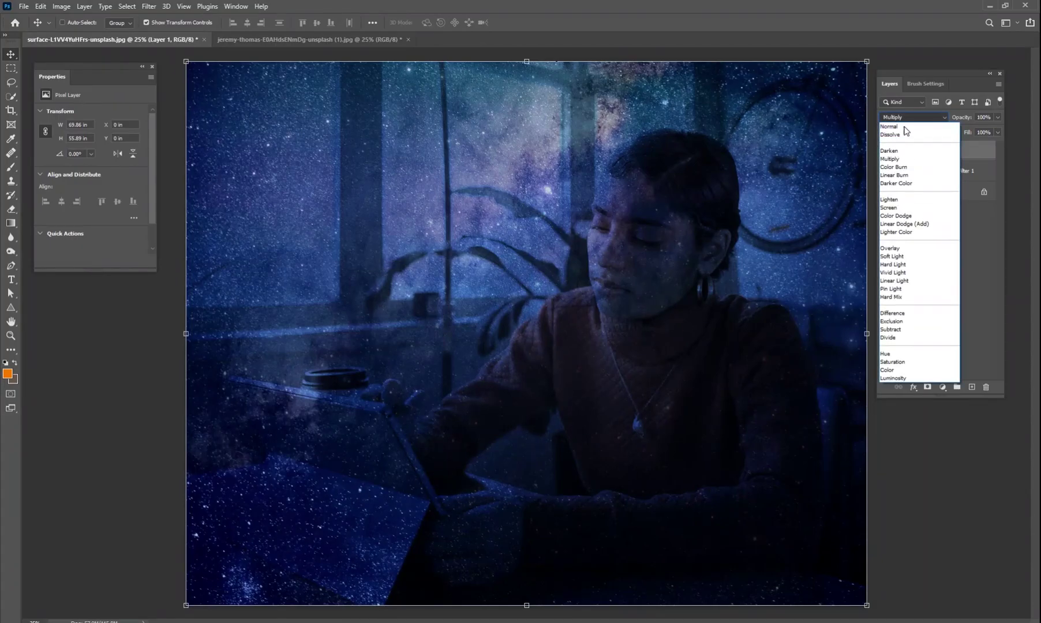
left_click(898, 123)
- Activate the Gradient tool and sample a blue from the sky image as the foreground color
left_click(11, 224)
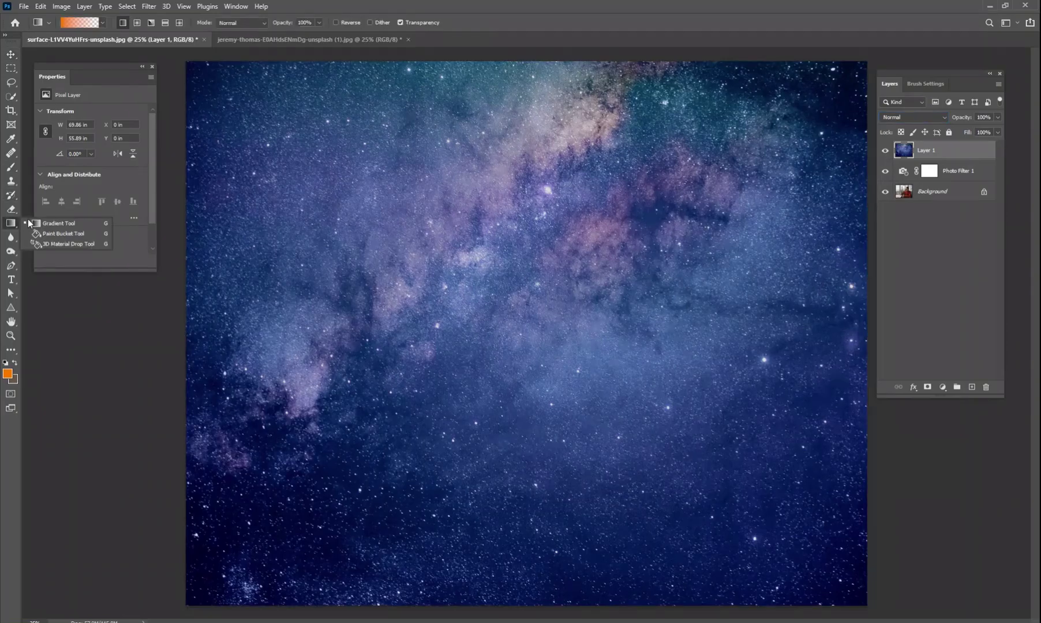
left_click(649, 328, "alt")
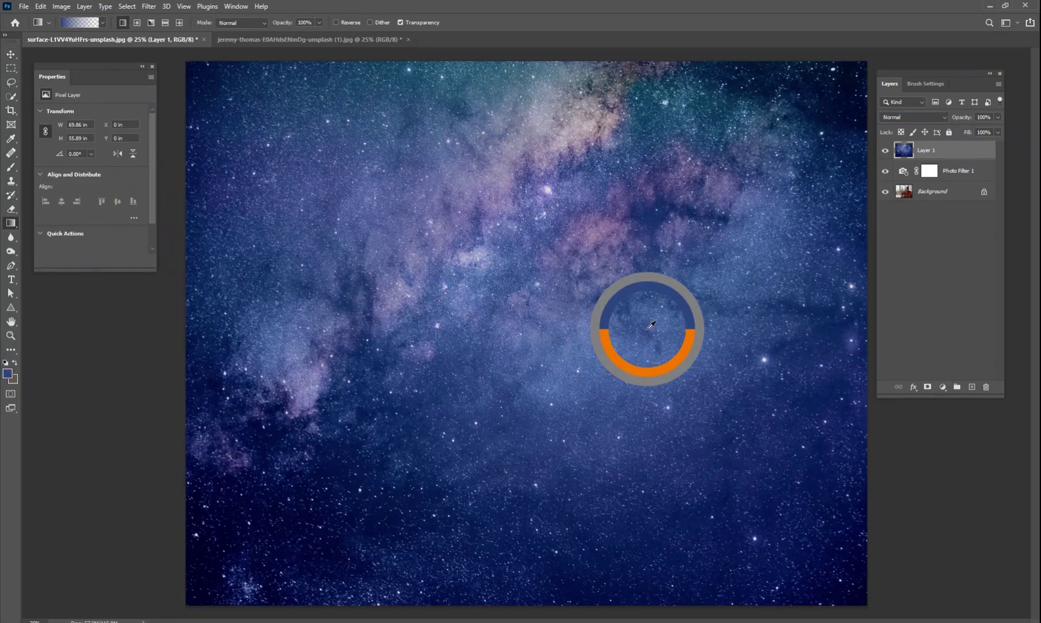
left_click_drag(654, 324, 653, 326)
- Set the sky layer to Multiply and cover its lower stars with blue-to-transparent gradients from the bottom edge and lower-right corner
left_click(914, 117)
left_click(900, 154)
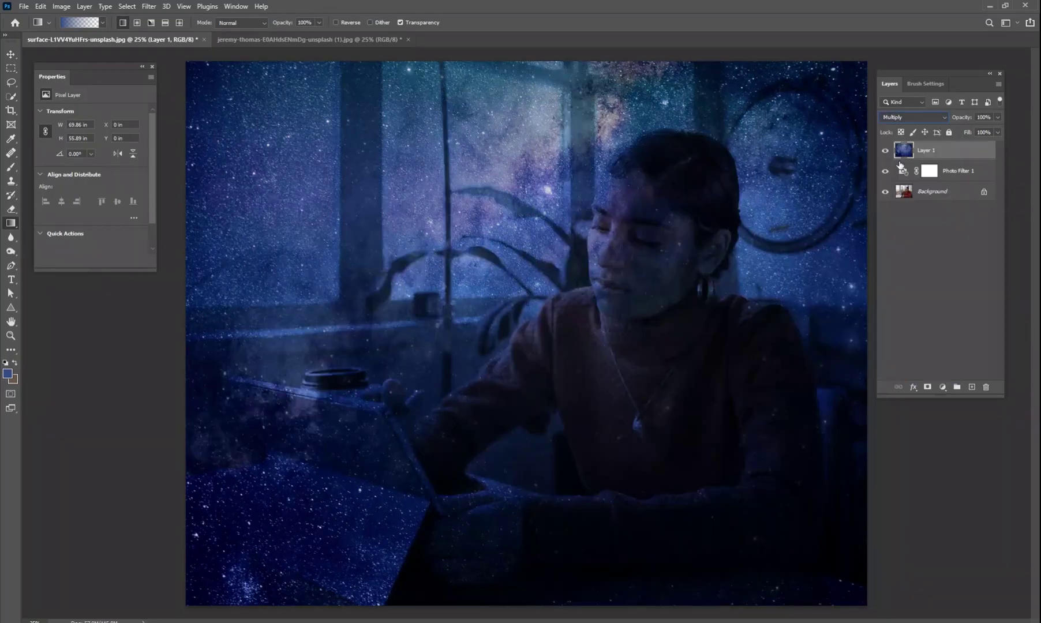
left_click_drag(584, 609, 595, 145)
left_click_drag(895, 424, 743, 228)
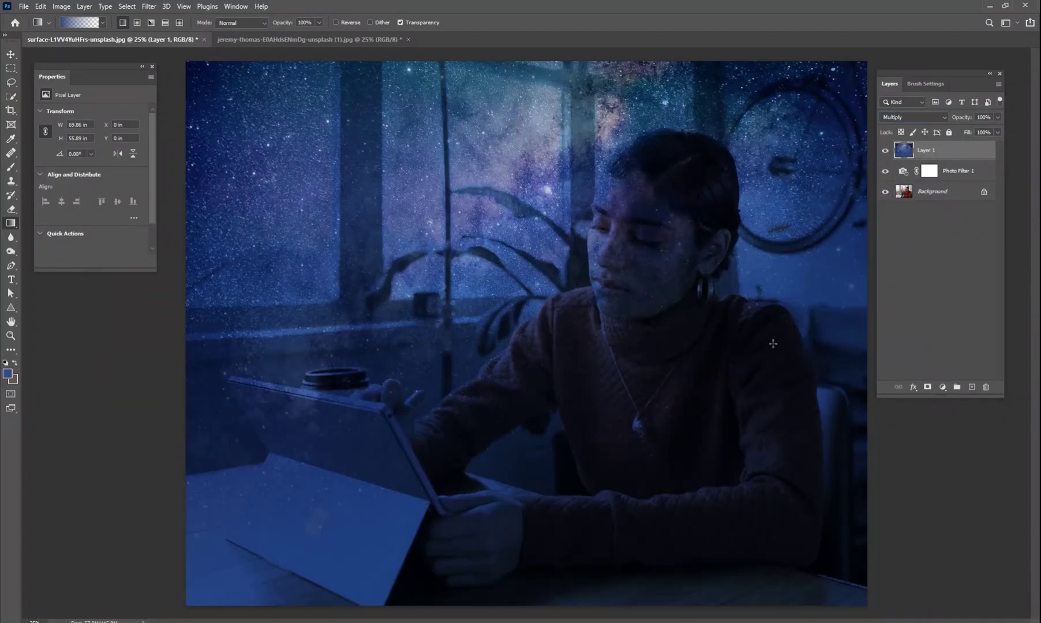
- Check the gradient-covered sky layer in Normal mode, and restore its Multiply blending
left_click(900, 117)
left_click(894, 128)
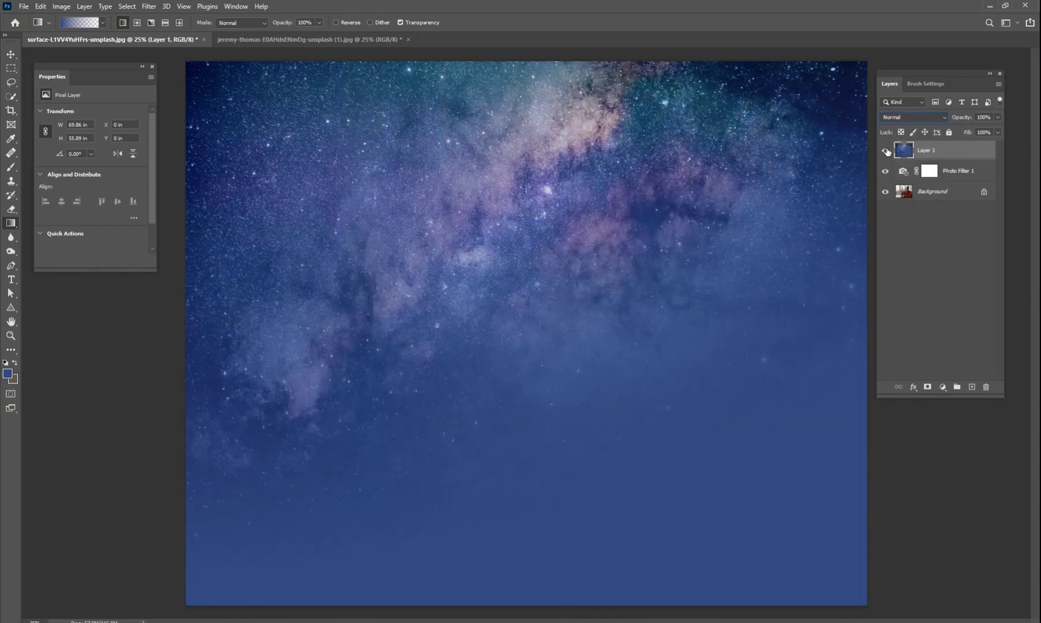
left_click(903, 117)
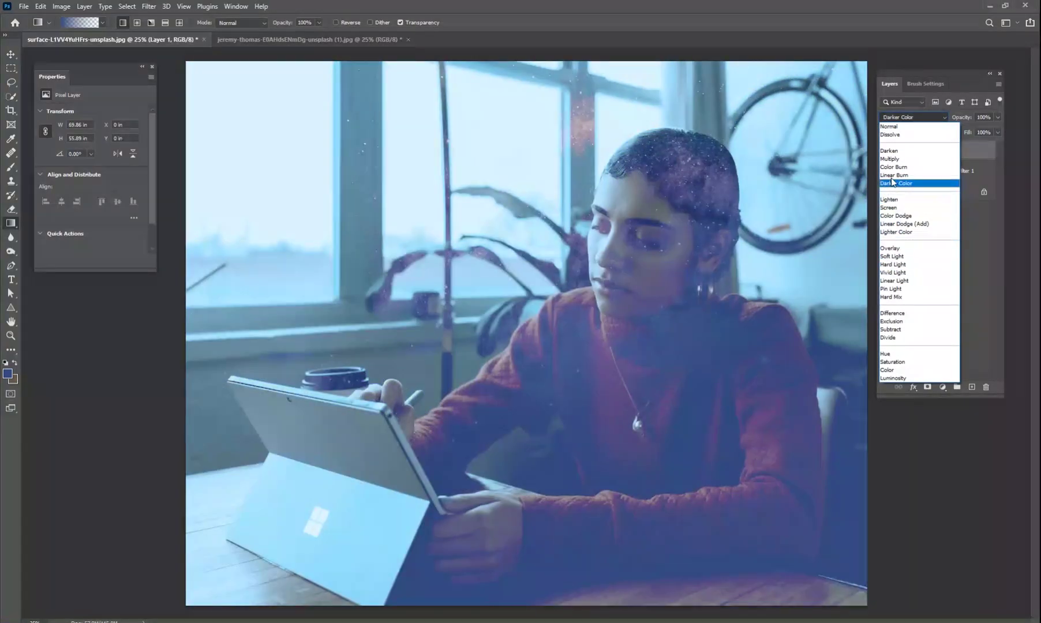
left_click(891, 159)
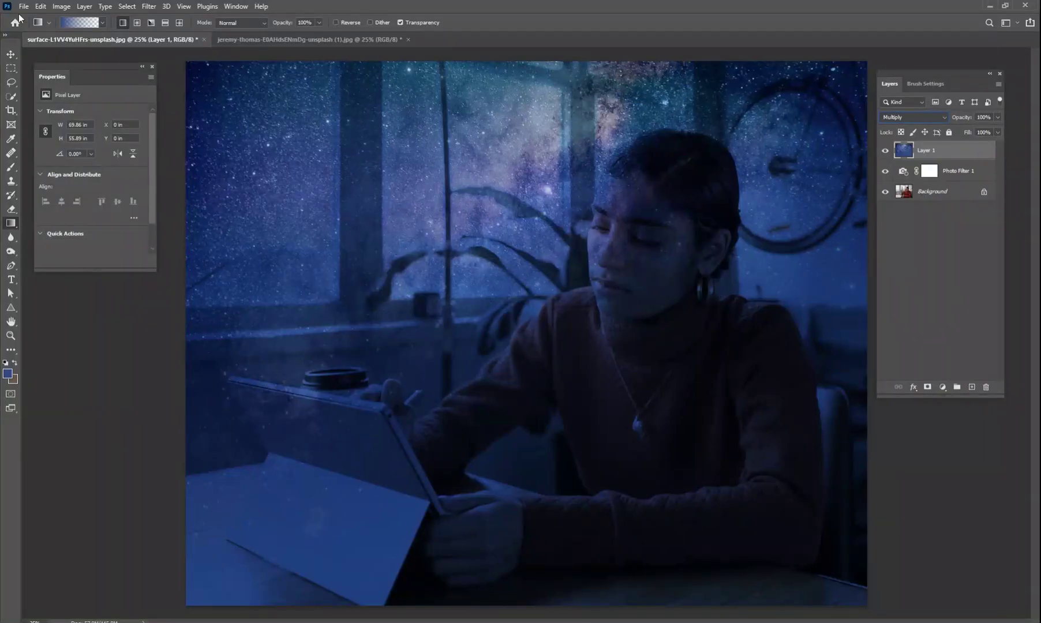
- Apply a Gaussian Blur with a radius of about 41.5 pixels to the sky layer
left_click(147, 6)
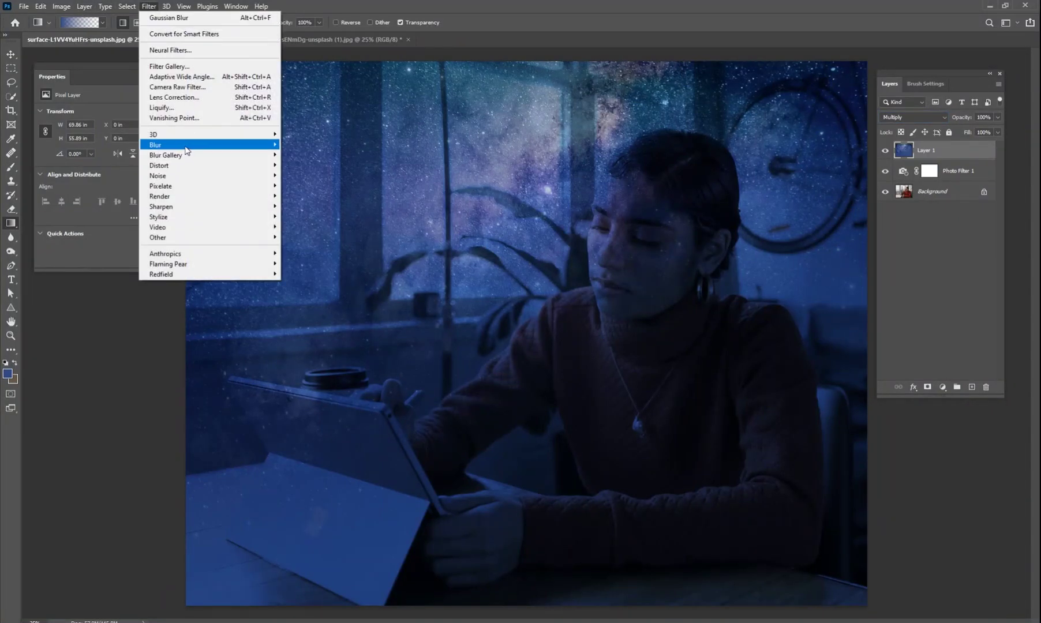
mouse_move(186, 145)
left_click(308, 185)
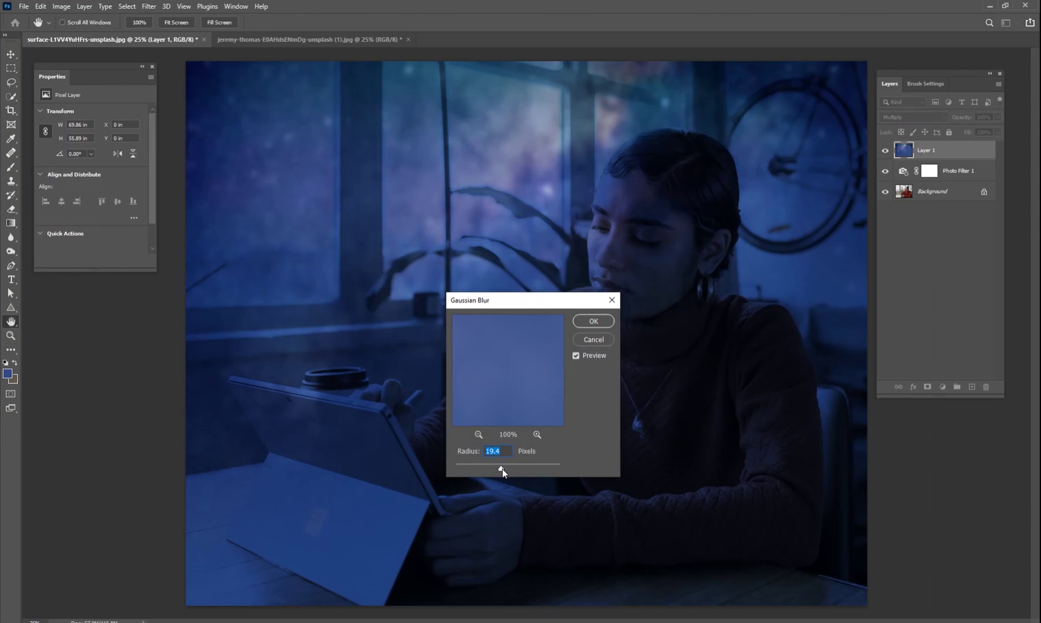
left_click_drag(512, 467, 508, 469)
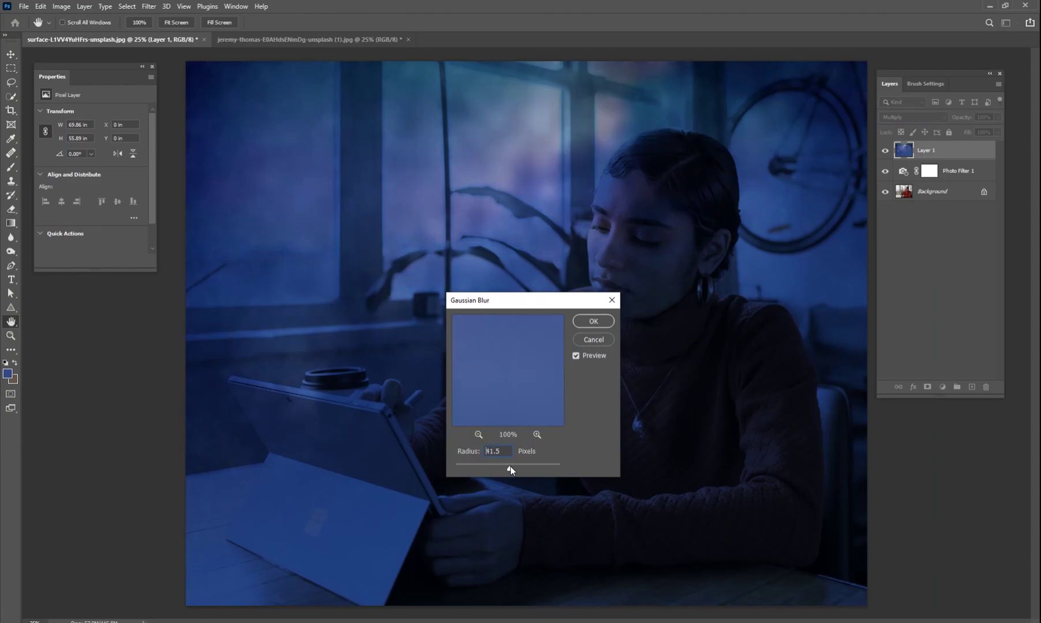
left_click(595, 322)
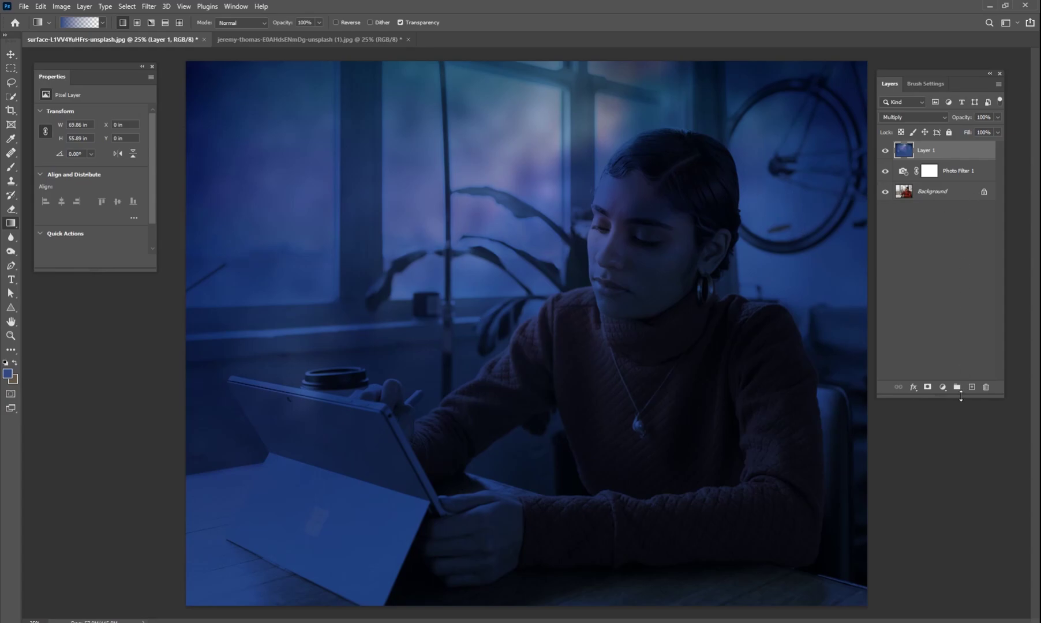
- Hide the sky and Photo Filter layers, and quick-select the window-facing edge of the woman's face on the Background layer
left_click_drag(884, 151, 884, 171)
left_click(932, 194)
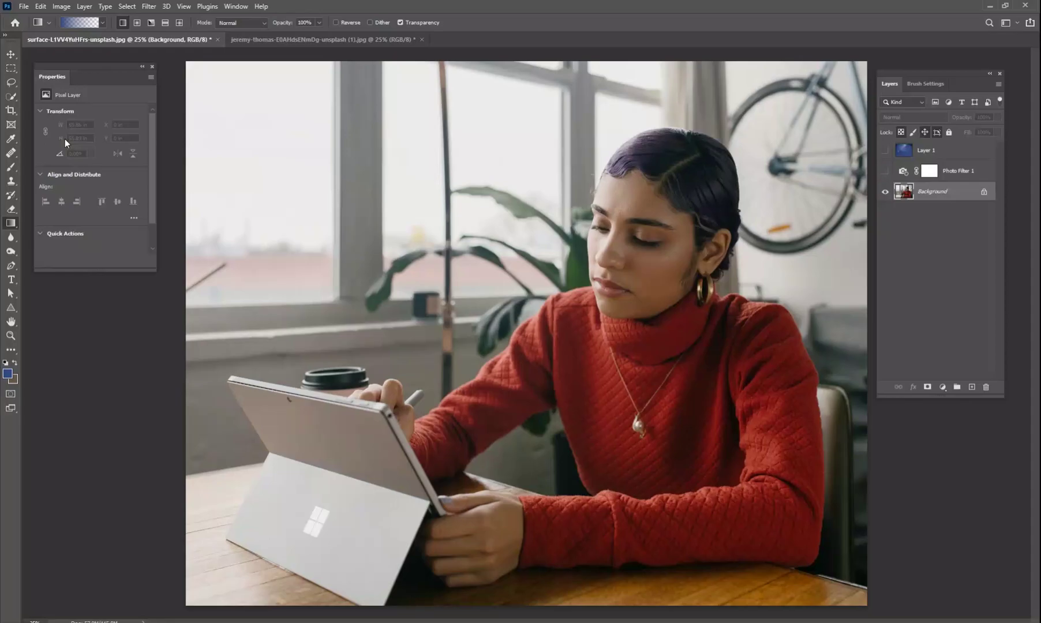
left_click(11, 97)
left_click(34, 107)
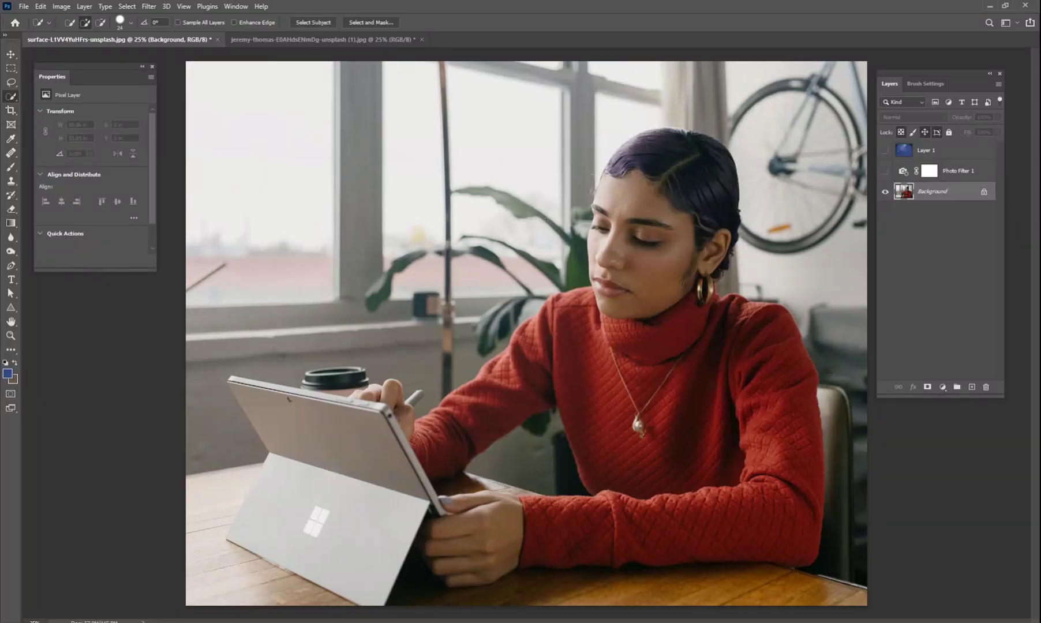
left_click_drag(596, 239, 603, 176)
left_click_drag(602, 279, 603, 306)
- Show the hidden layers again and add a new empty layer above the sky layer
left_click(885, 151)
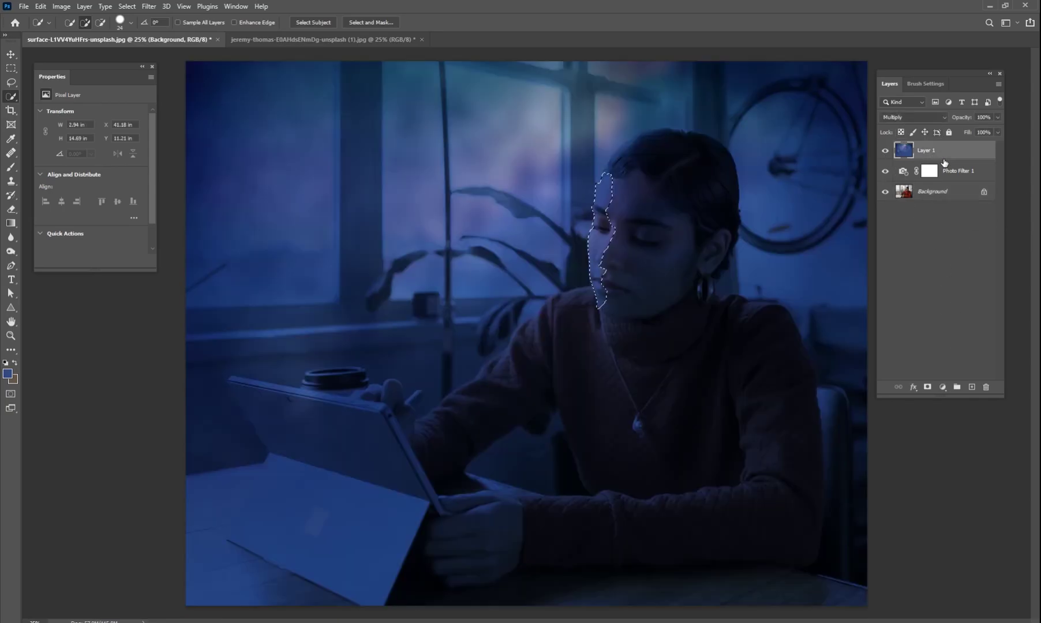
left_click(928, 152)
left_click(972, 387)
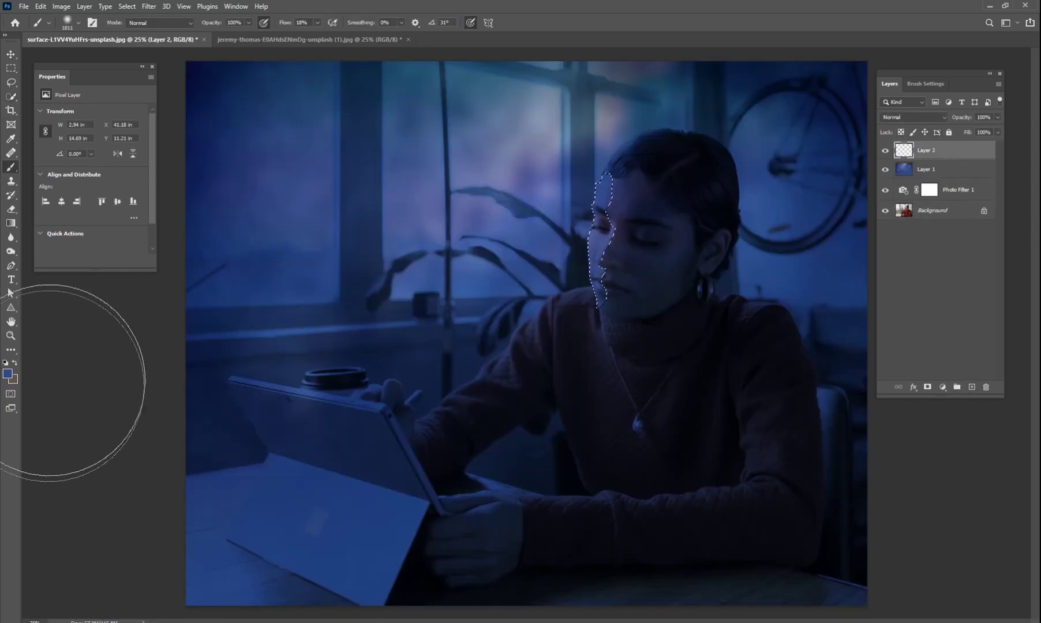
- Set the foreground color to a light orange, #cb943e, for the Brush tool
left_click(7, 374)
left_click(221, 305)
left_click_drag(219, 303, 221, 297)
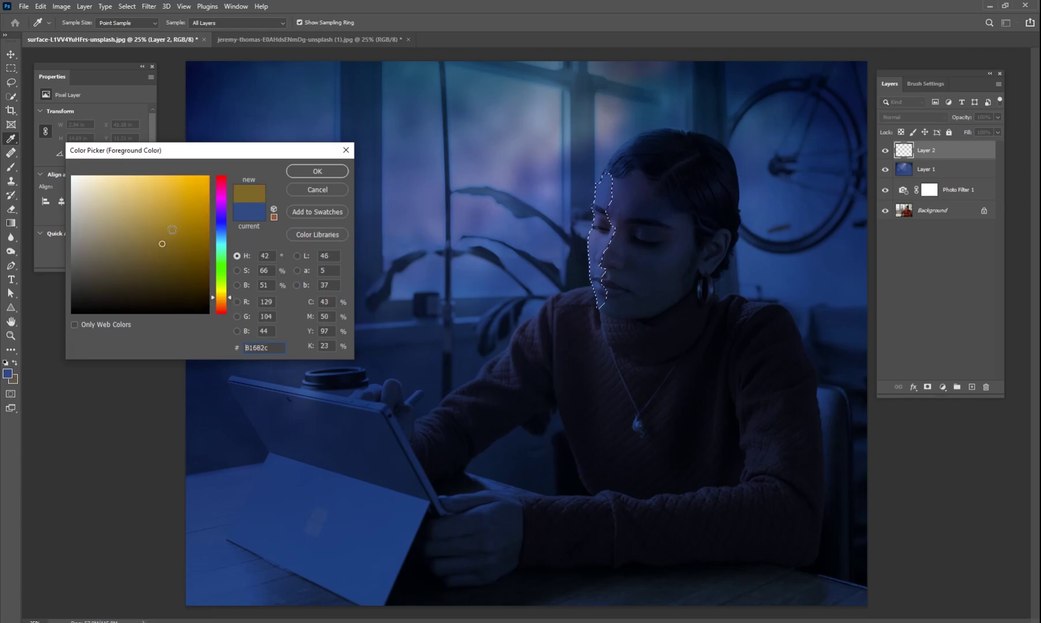
left_click_drag(168, 207, 166, 203)
left_click(223, 300)
left_click(318, 171)
key("b")
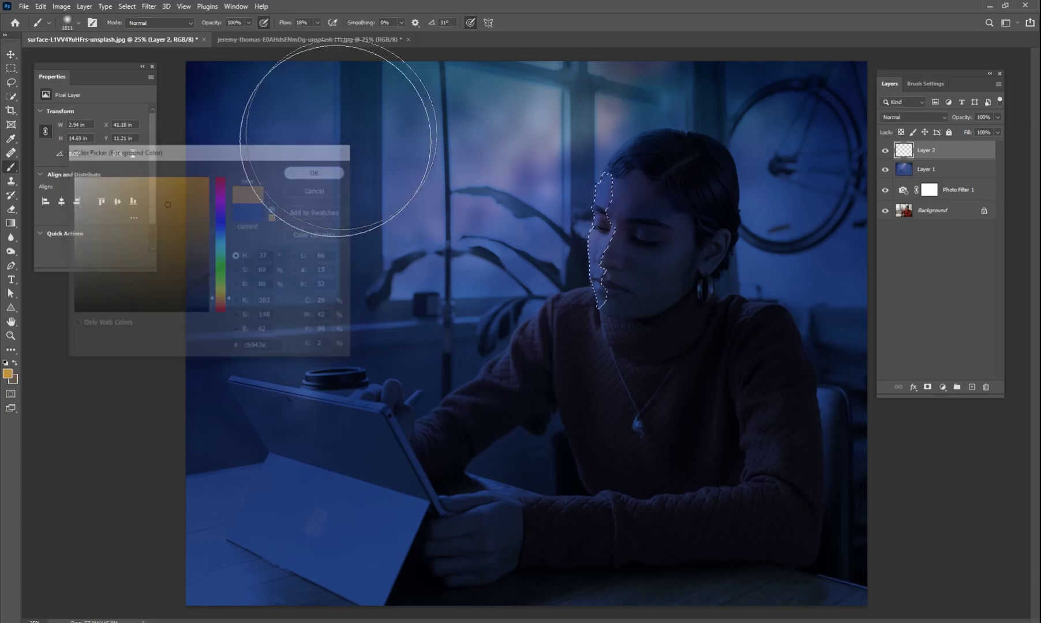
- Paint the selected strip of the face orange on the new layer, and clear the selection
mouse_move(662, 227)
left_mouse_down()
mouse_move(592, 244)
mouse_move(580, 285)
left_mouse_up()
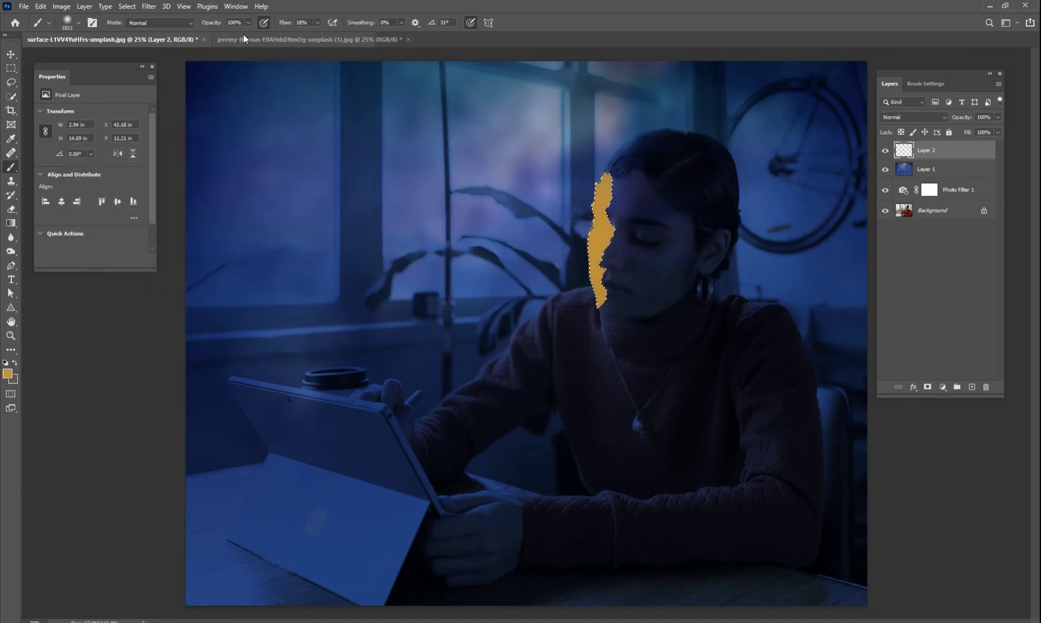
left_click(127, 6)
left_click(139, 28)
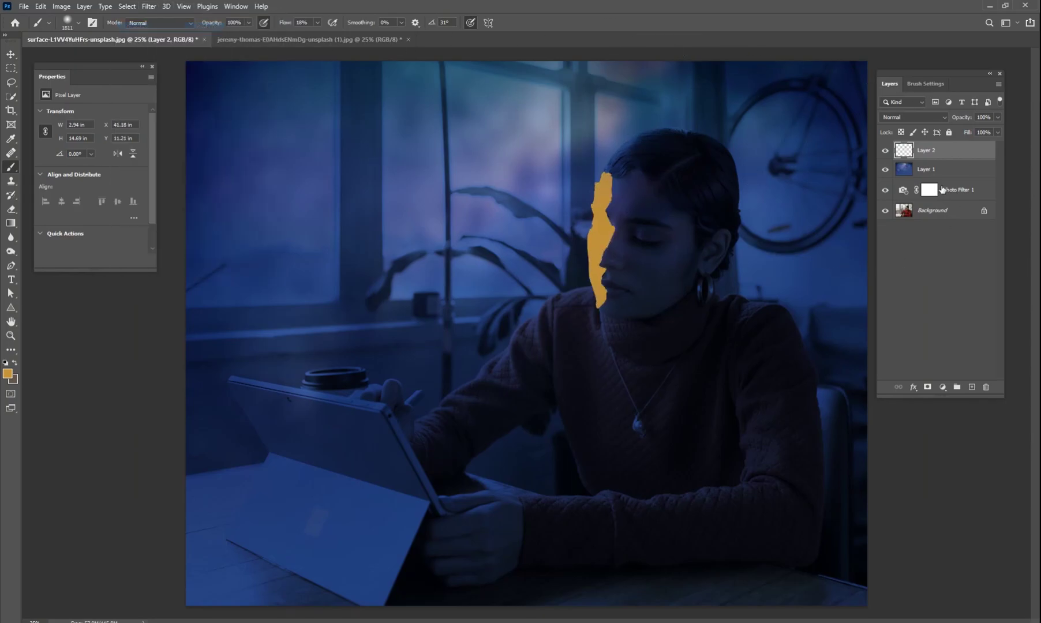
- Set the painted face layer to the Divide blend mode and apply a Gaussian Blur with a radius of 20.8 pixels
left_click(914, 119)
left_click(898, 338)
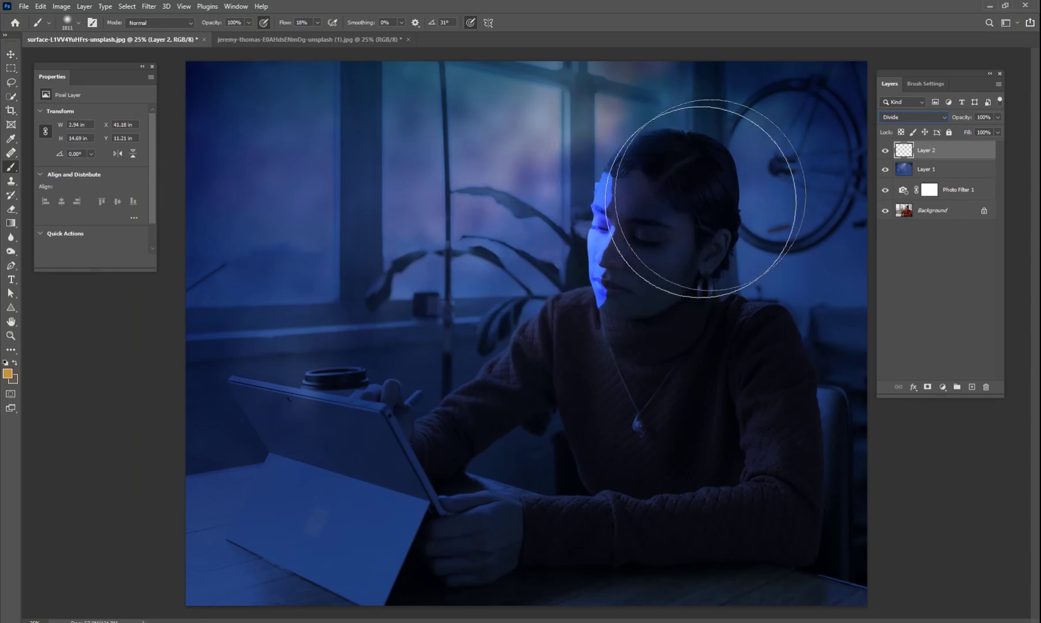
left_click(149, 6)
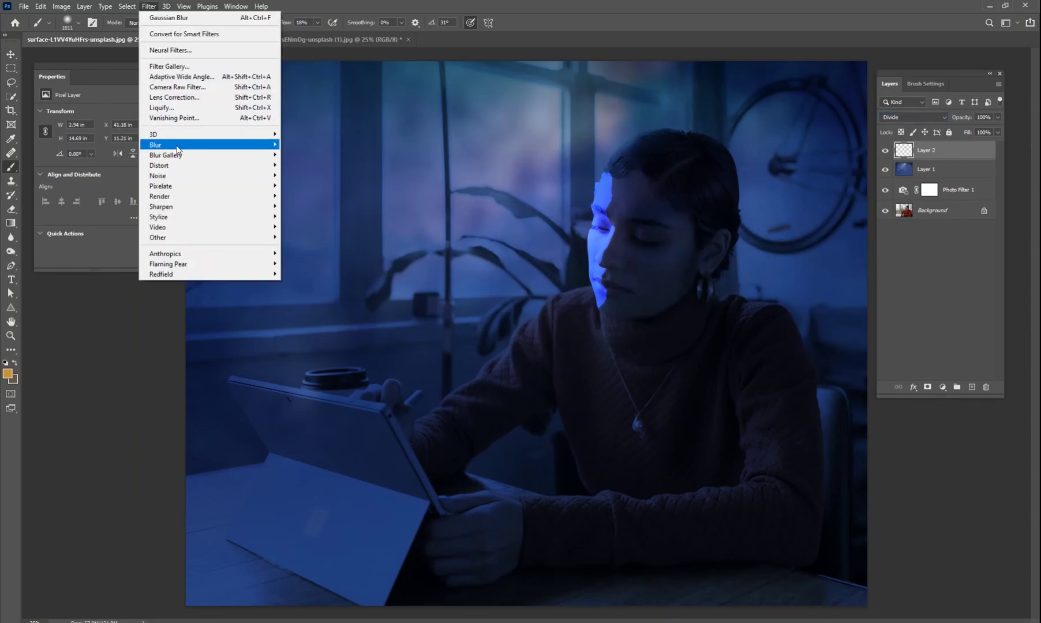
mouse_move(176, 148)
left_click(306, 183)
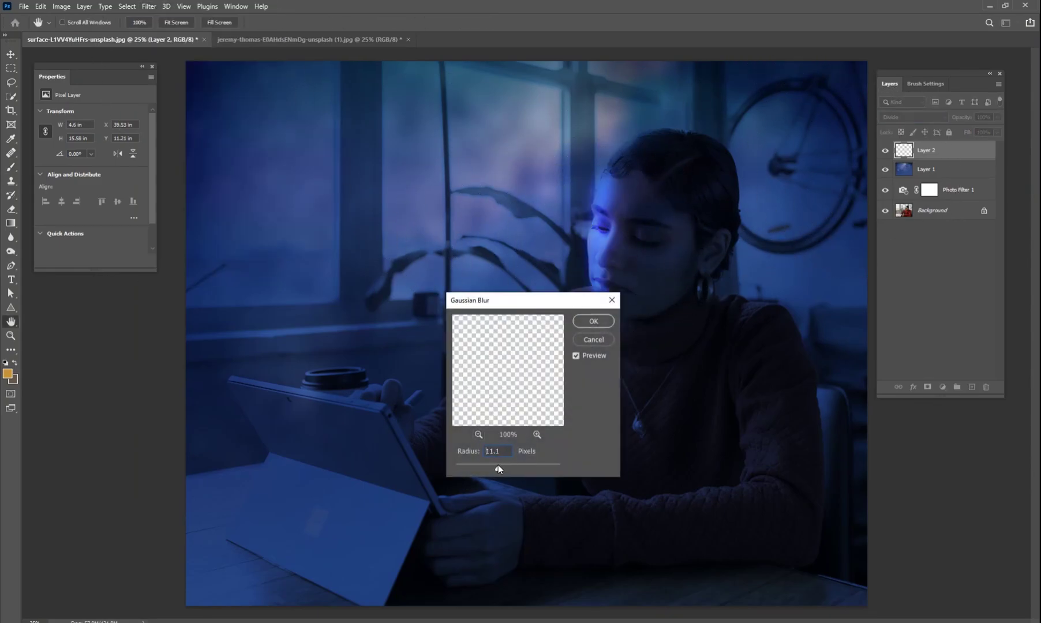
left_click_drag(498, 466, 502, 468)
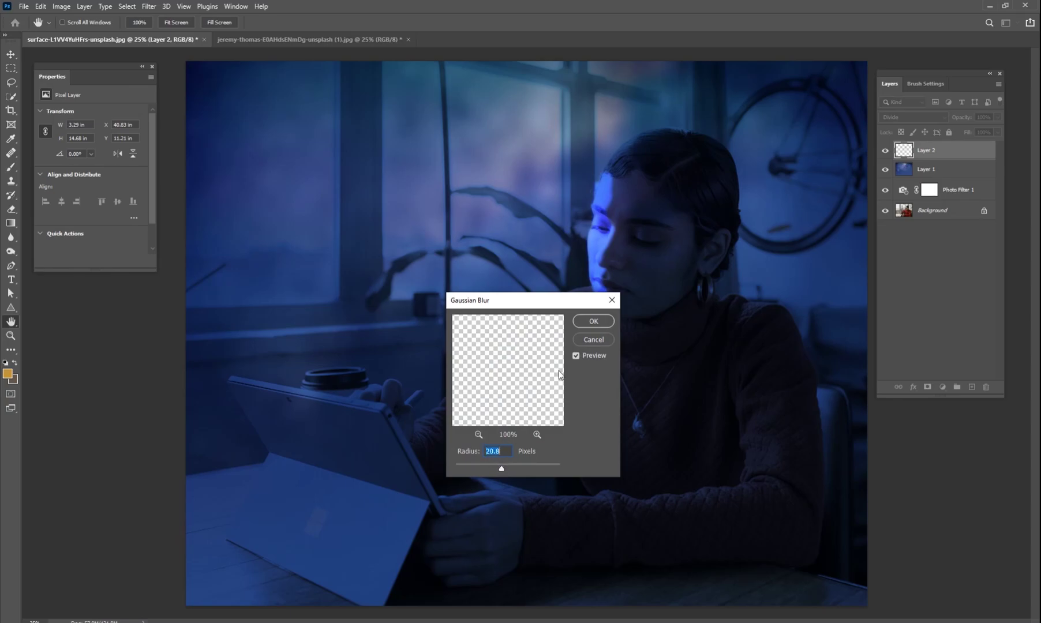
left_click(593, 322)
key("b")
- Add a layer mask to the face light layer and soften the light along the face with a 228 px black brush at 12% flow
left_click(927, 386)
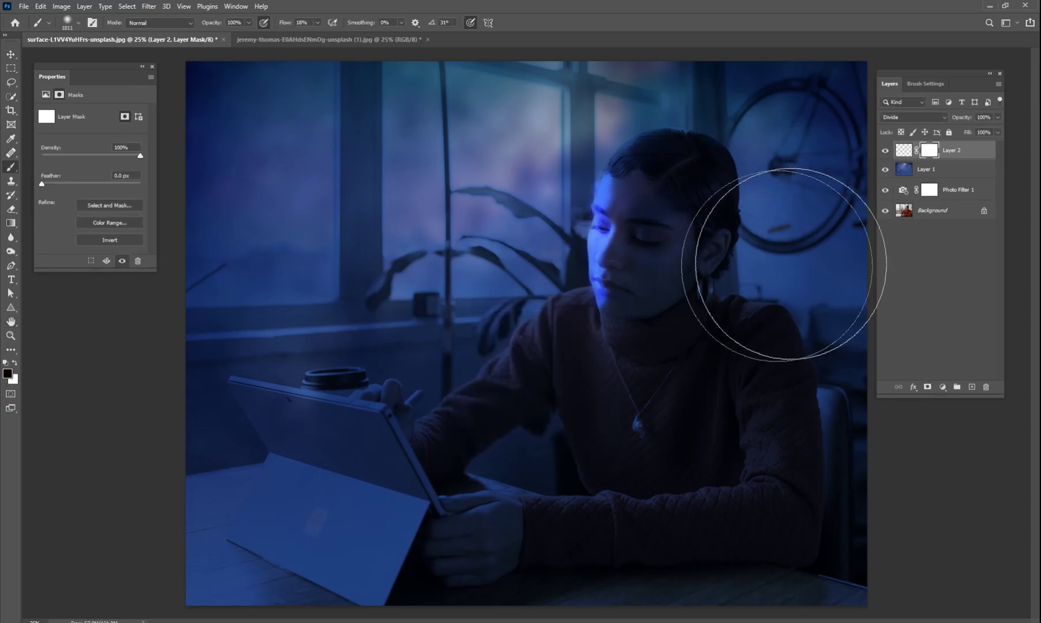
right_click(750, 272)
left_click(318, 22)
left_click(313, 35)
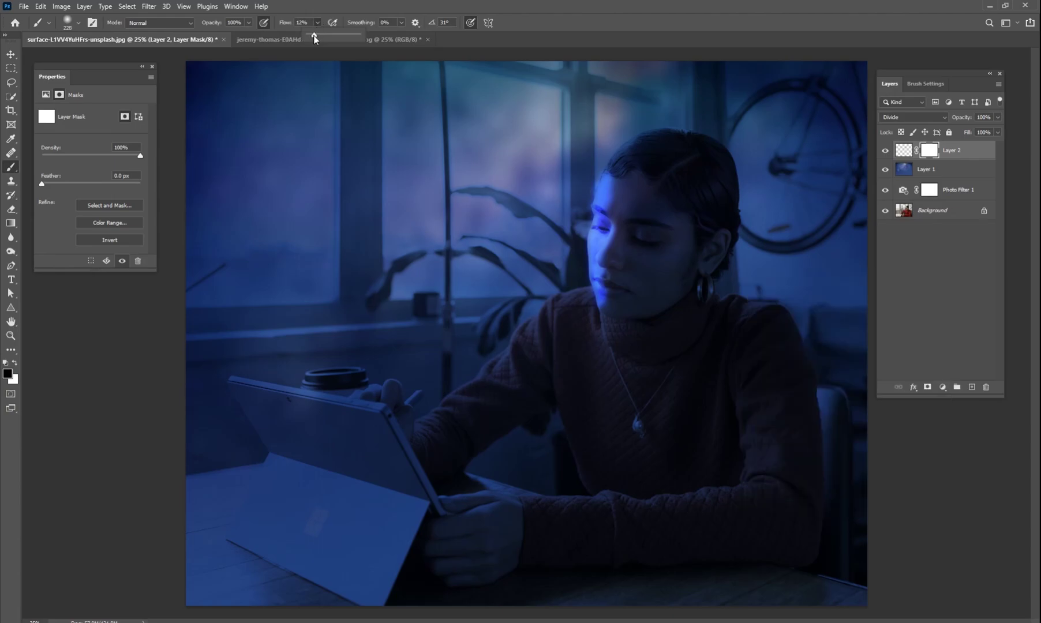
left_click(623, 205)
mouse_move(604, 225)
left_mouse_down()
mouse_move(618, 261)
mouse_move(602, 306)
left_mouse_up()
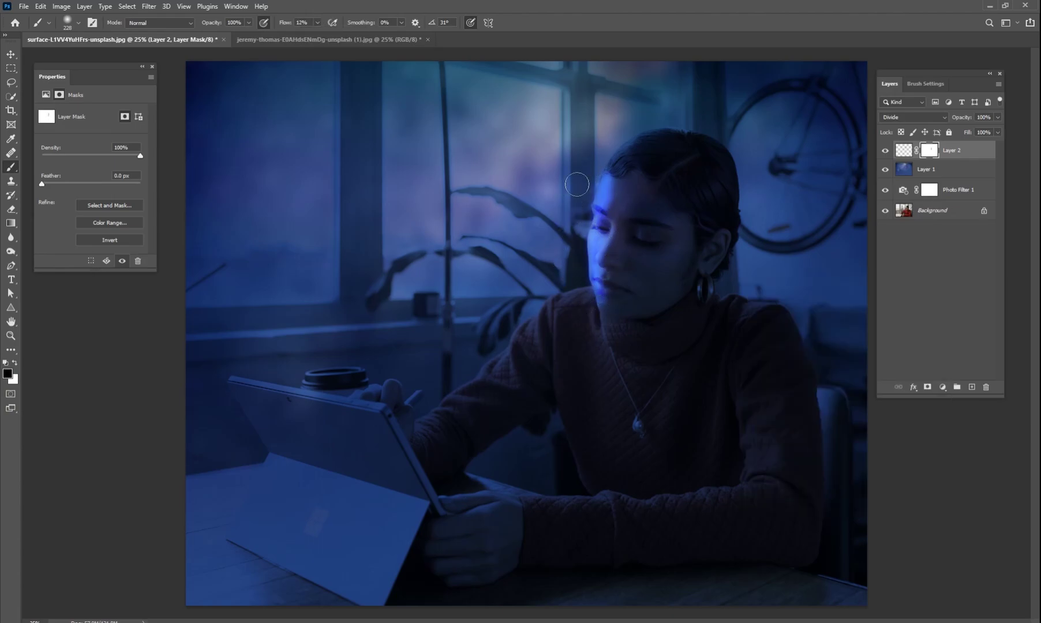
- Paint rim light along the tablet's upper edge on the Layer 2 pixels with a 64 px orange brush
left_click(902, 155)
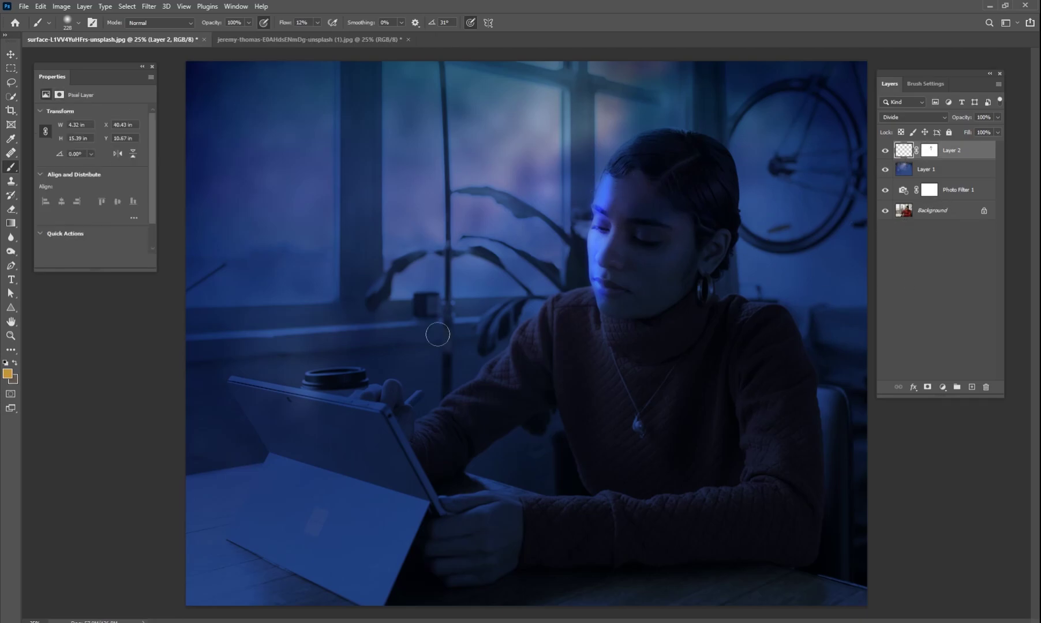
right_click(457, 358)
left_click(538, 382)
left_click_drag(229, 379, 312, 390)
left_click_drag(384, 404, 388, 396)
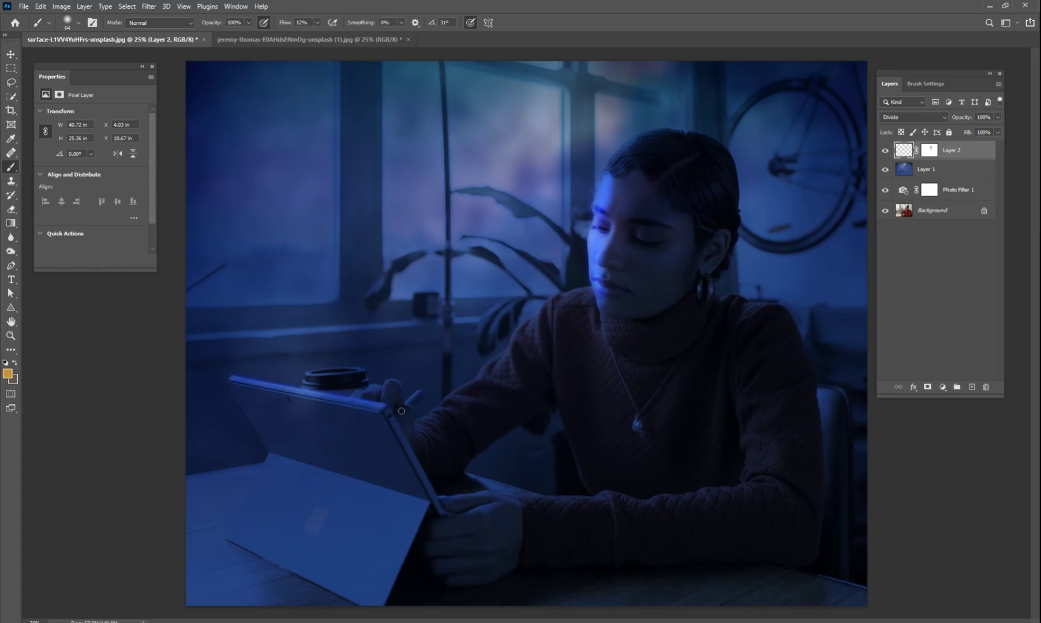
- Paint rim light along the woman's hand, forearm and opposite sleeve up to the shoulder with an 86 px soft brush
right_click(509, 384)
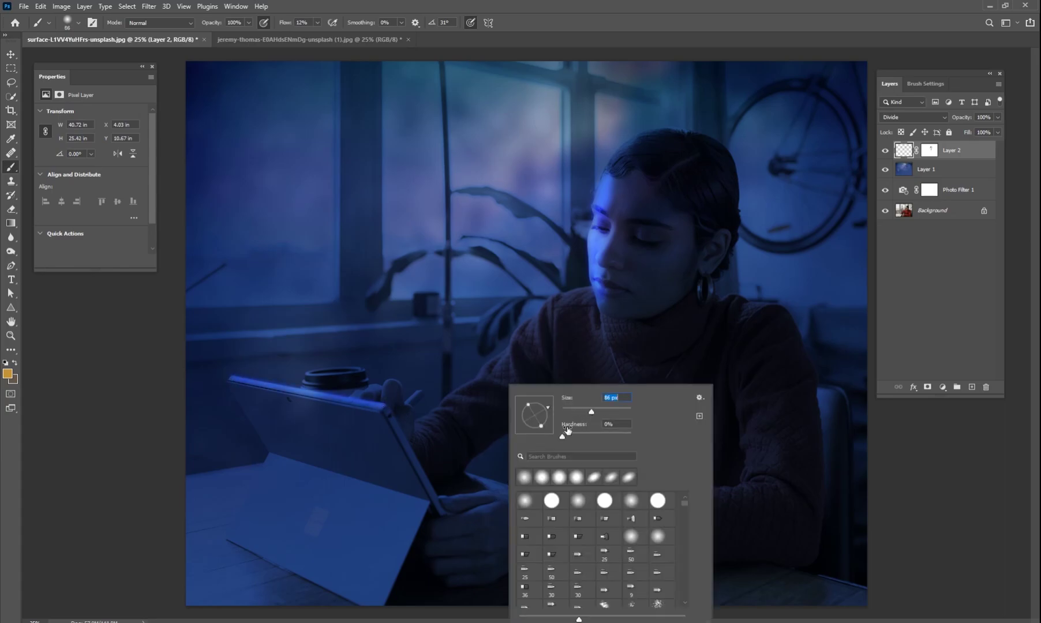
key("Return")
mouse_move(455, 500)
left_mouse_down()
mouse_move(664, 494)
mouse_move(624, 499)
mouse_move(648, 501)
mouse_move(735, 486)
left_mouse_up()
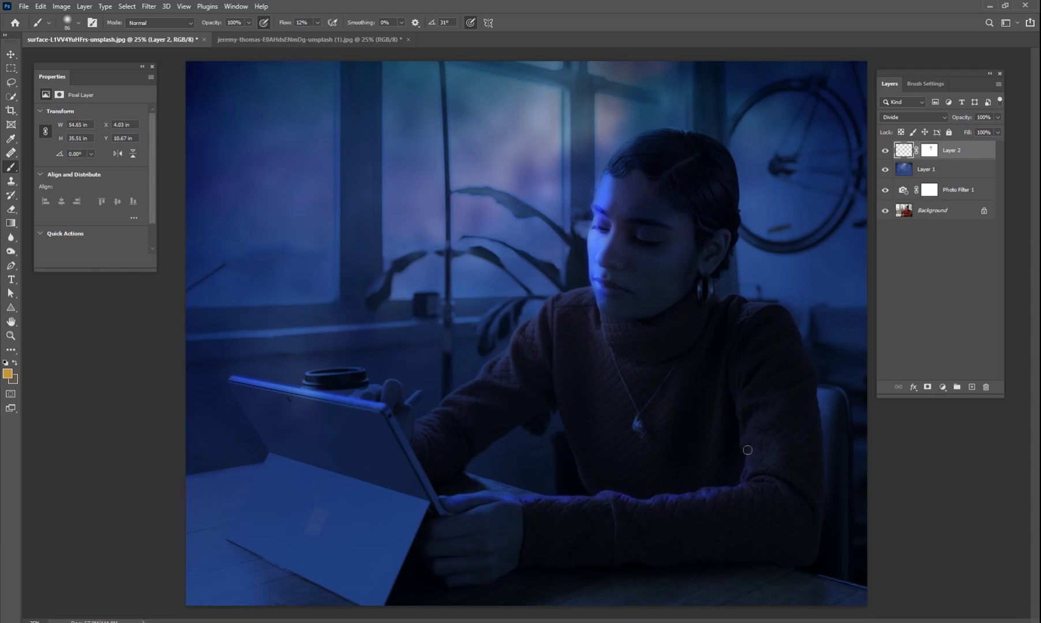
mouse_move(407, 426)
left_mouse_down()
mouse_move(487, 370)
mouse_move(551, 302)
left_mouse_up()
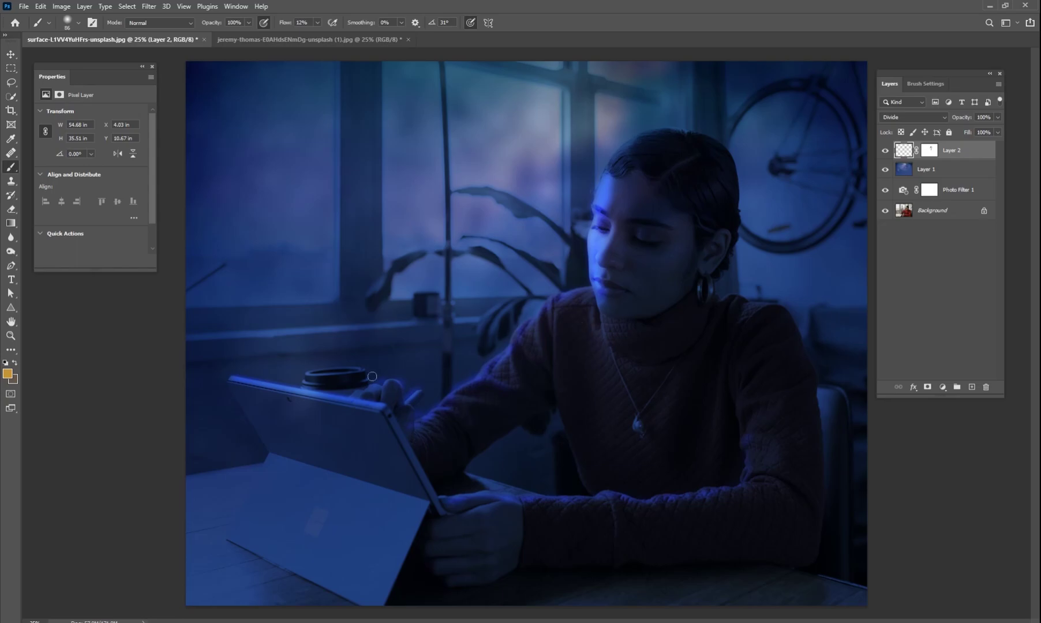
- Add a new empty layer above the light layer and set its blend mode to Divide
left_click(972, 386)
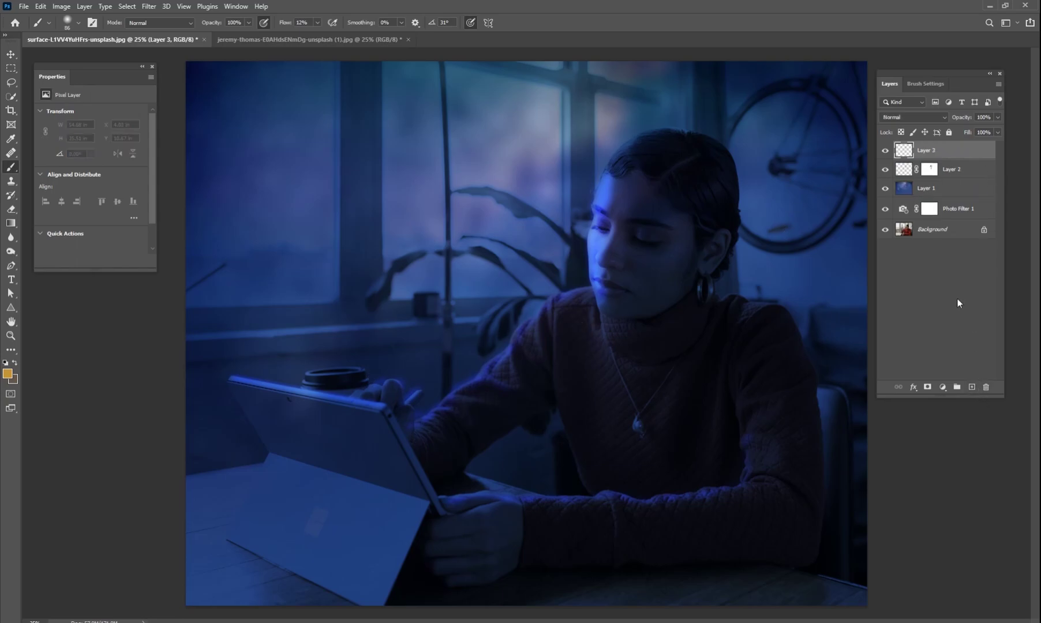
left_click(898, 116)
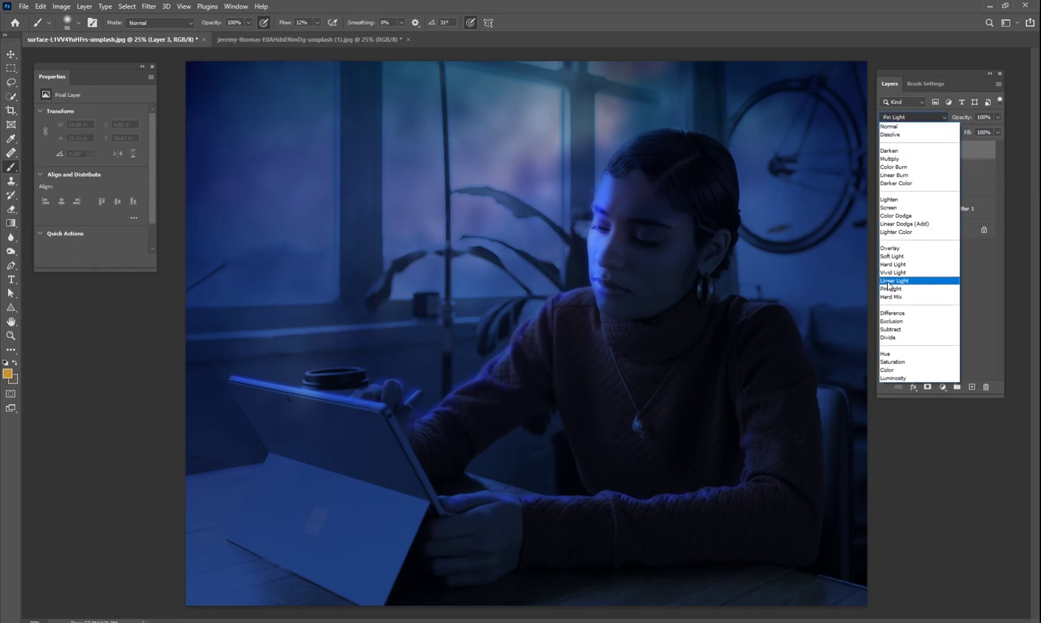
left_click(892, 338)
- Enlarge the soft brush to 2874 px and paint a broad glow over the tablet, arm, face and window area
right_click(565, 367)
left_click_drag(560, 378, 564, 378)
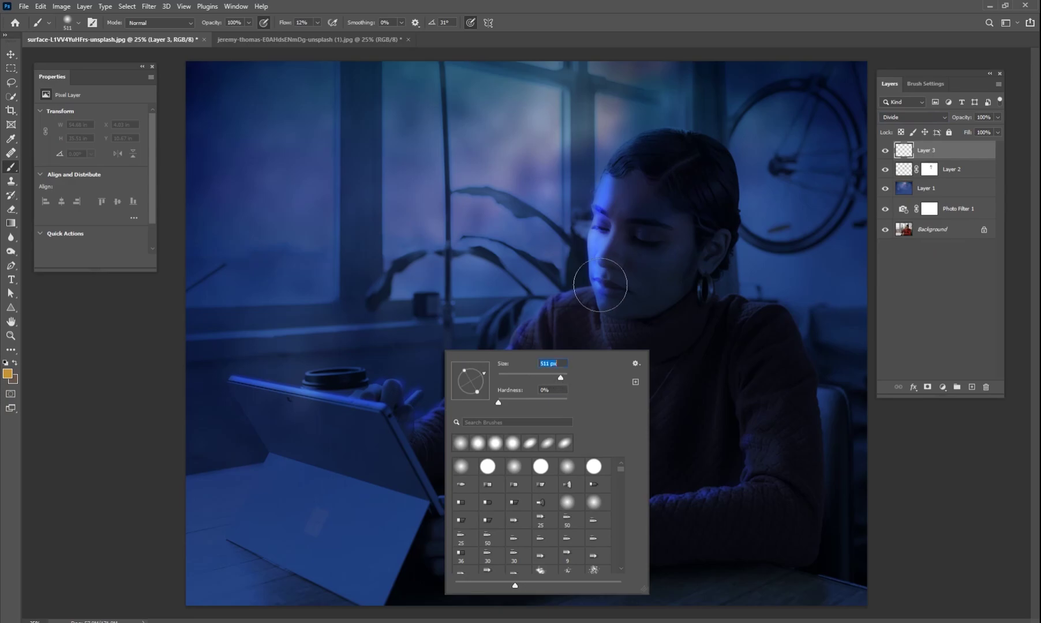
left_click_drag(354, 390, 427, 344)
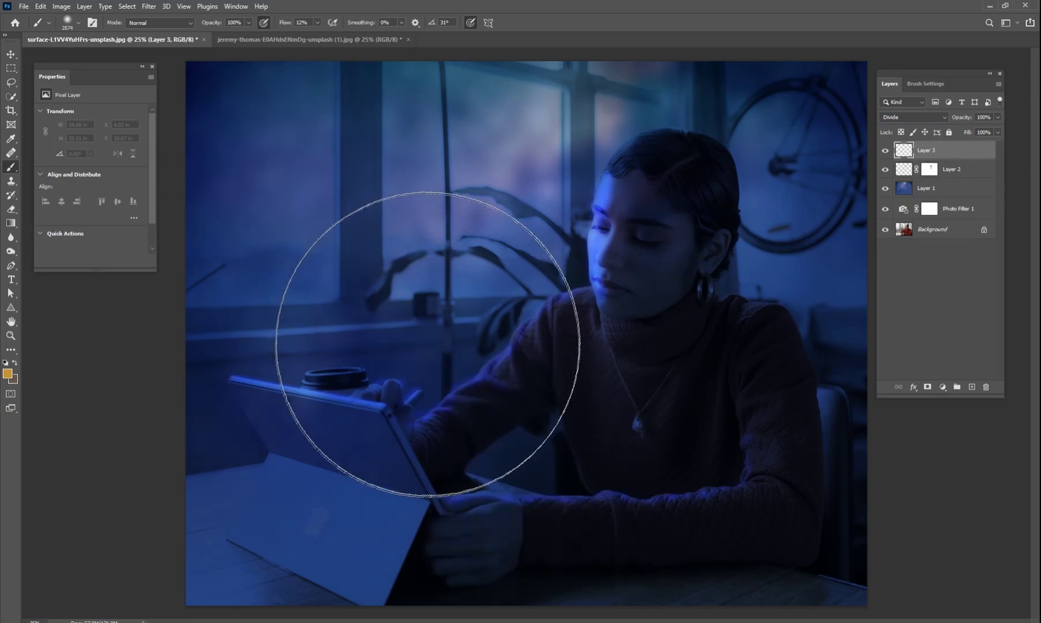
left_click_drag(386, 387, 504, 318)
mouse_move(492, 362)
left_mouse_down()
mouse_move(568, 327)
mouse_move(516, 374)
mouse_move(553, 357)
mouse_move(461, 403)
mouse_move(551, 403)
mouse_move(518, 448)
mouse_move(648, 385)
mouse_move(607, 436)
mouse_move(684, 439)
mouse_move(697, 374)
mouse_move(615, 273)
mouse_move(622, 231)
mouse_move(525, 299)
mouse_move(562, 262)
mouse_move(417, 343)
mouse_move(328, 374)
mouse_move(512, 327)
mouse_move(498, 325)
mouse_move(706, 227)
mouse_move(583, 228)
mouse_move(362, 355)
mouse_move(586, 249)
mouse_move(393, 211)
left_mouse_up()
- Set the brush to 259 px with 37% hardness and dab round bokeh lights across the window panes
right_click(392, 210)
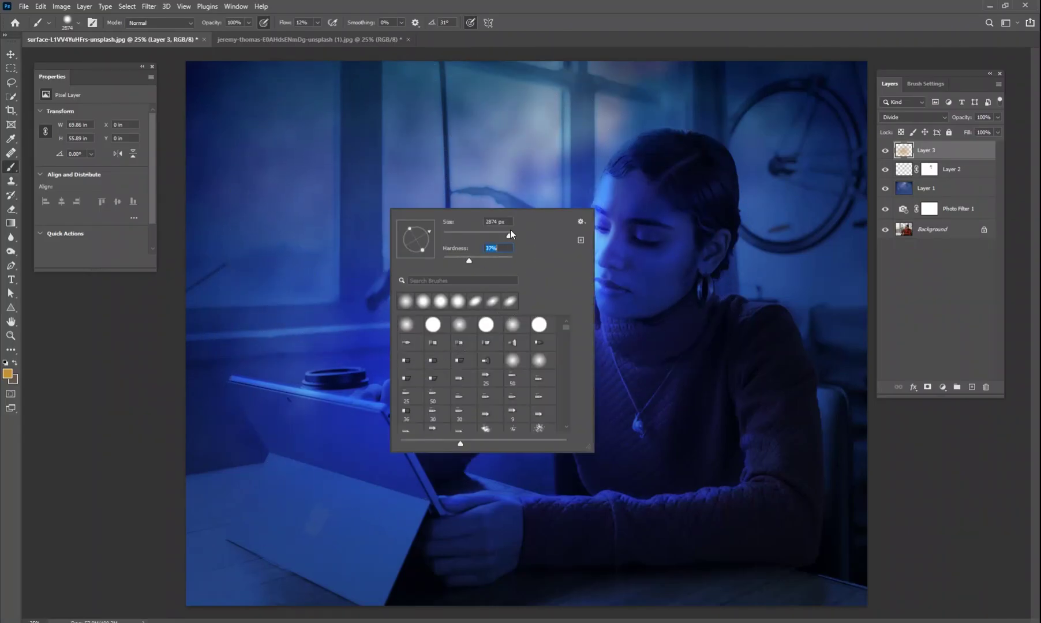
left_click_drag(510, 233, 498, 234)
left_click(271, 133)
left_click(300, 97)
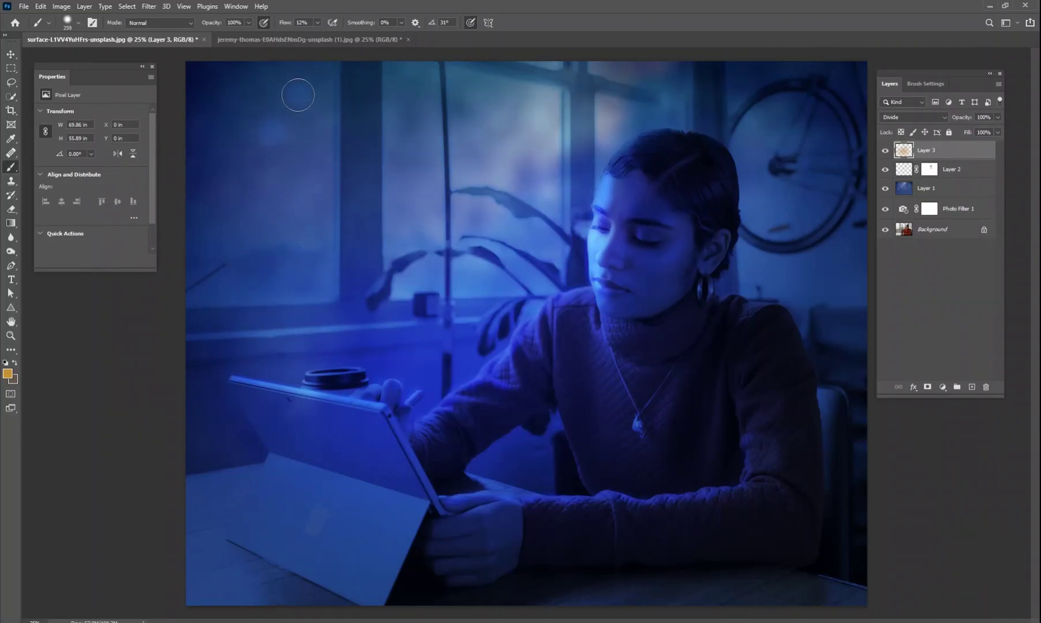
left_click(302, 164)
left_click(481, 105)
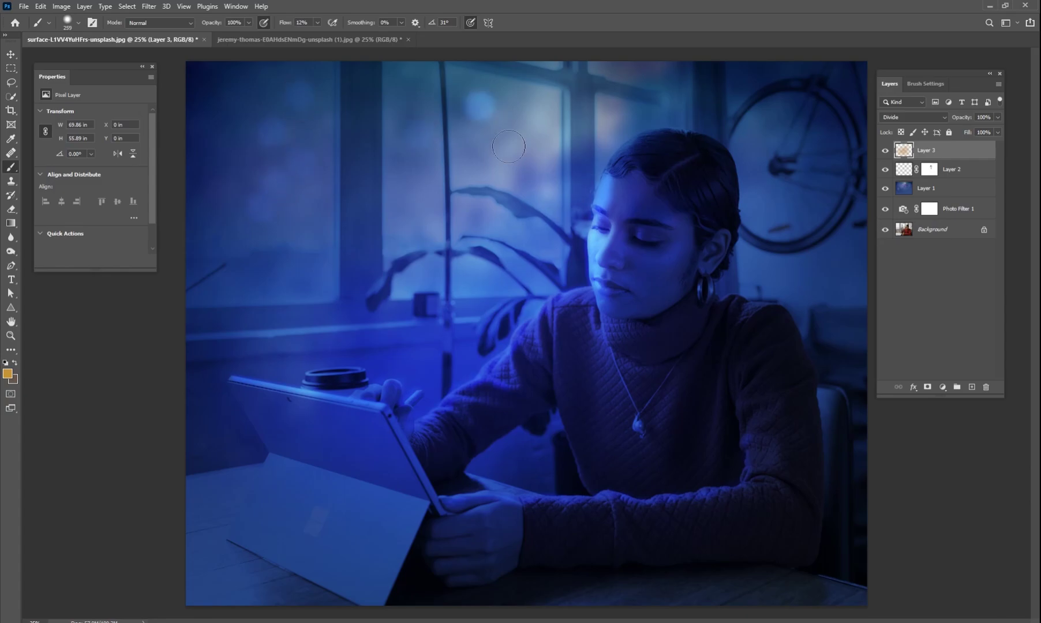
left_click(537, 111)
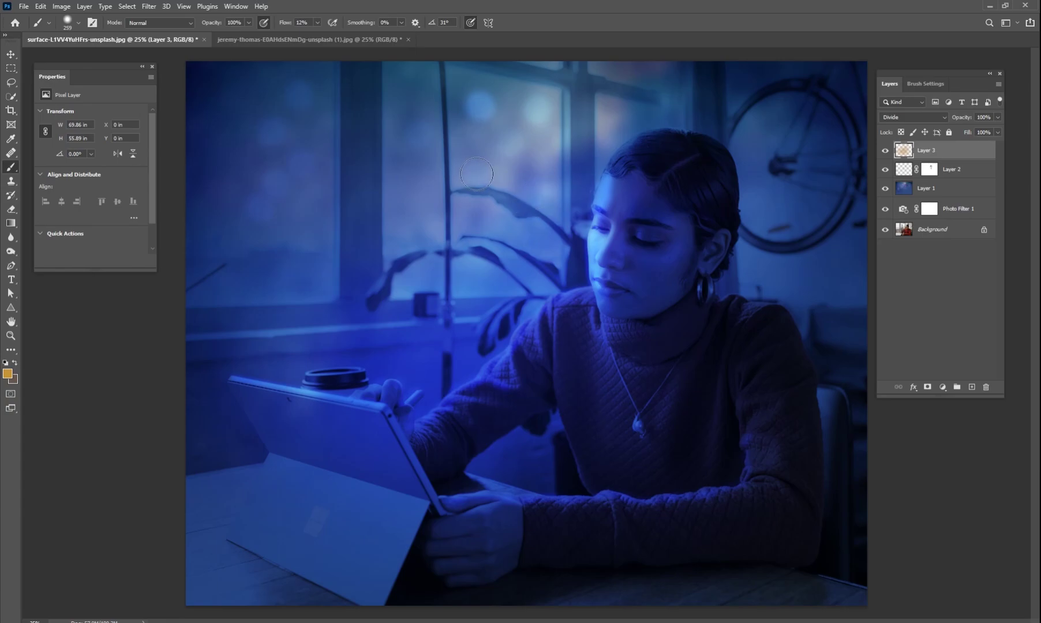
left_click(635, 80)
- Reduce the brush to 183 px and dab smaller bokeh lights in the window pane farthest from the woman
right_click(307, 198)
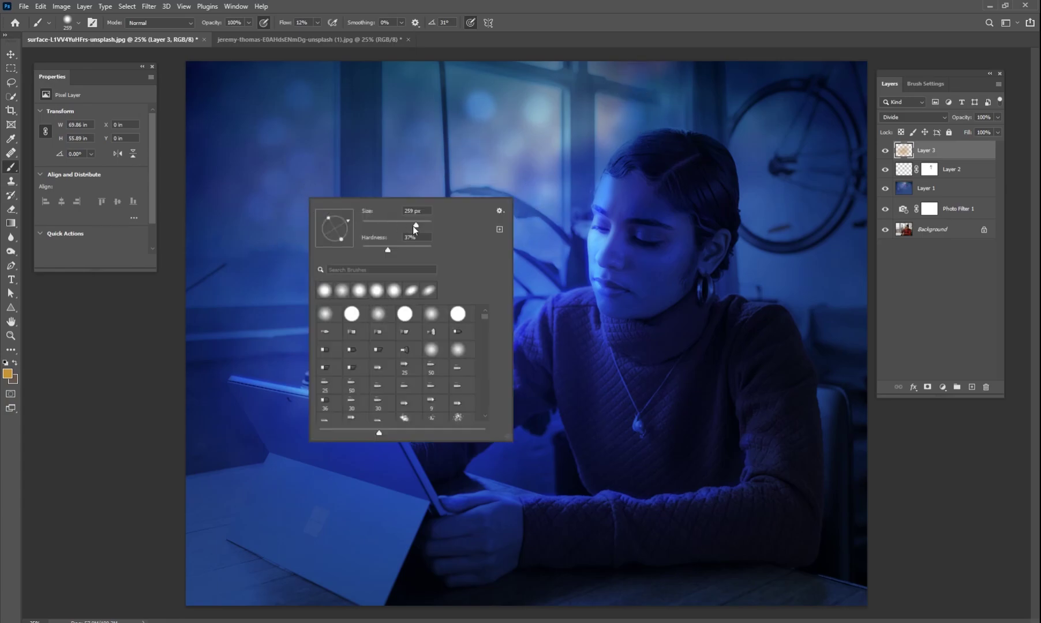
left_click_drag(414, 225, 406, 226)
left_click(227, 183)
left_click(221, 101)
left_click(254, 96)
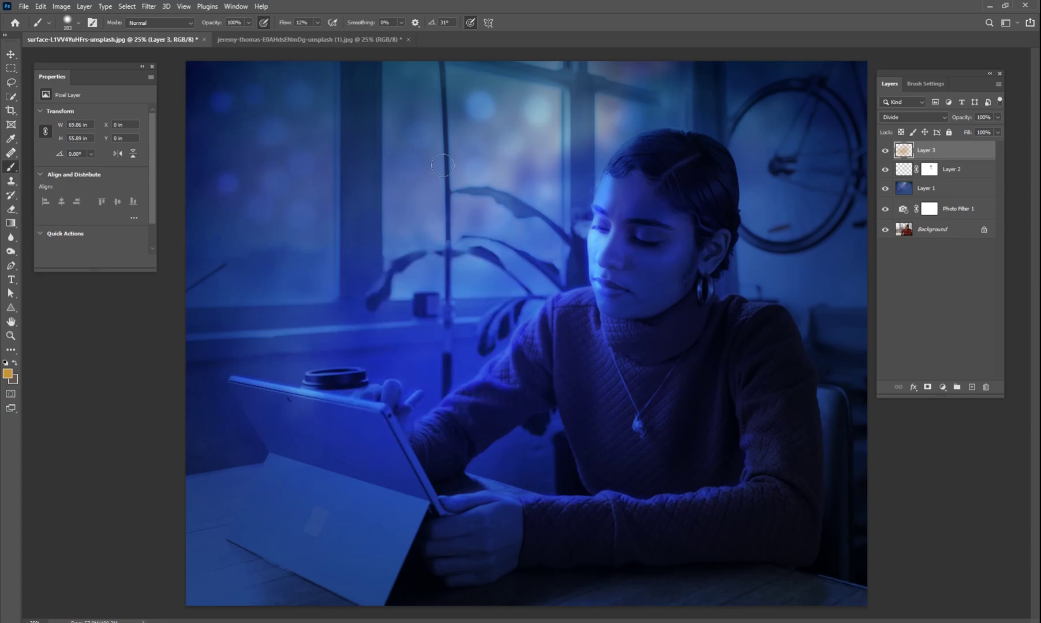
- Duplicate the Background layer to the top of the stack and toggle its visibility to compare before and after, leaving the copy hidden
left_click_drag(935, 231, 904, 151)
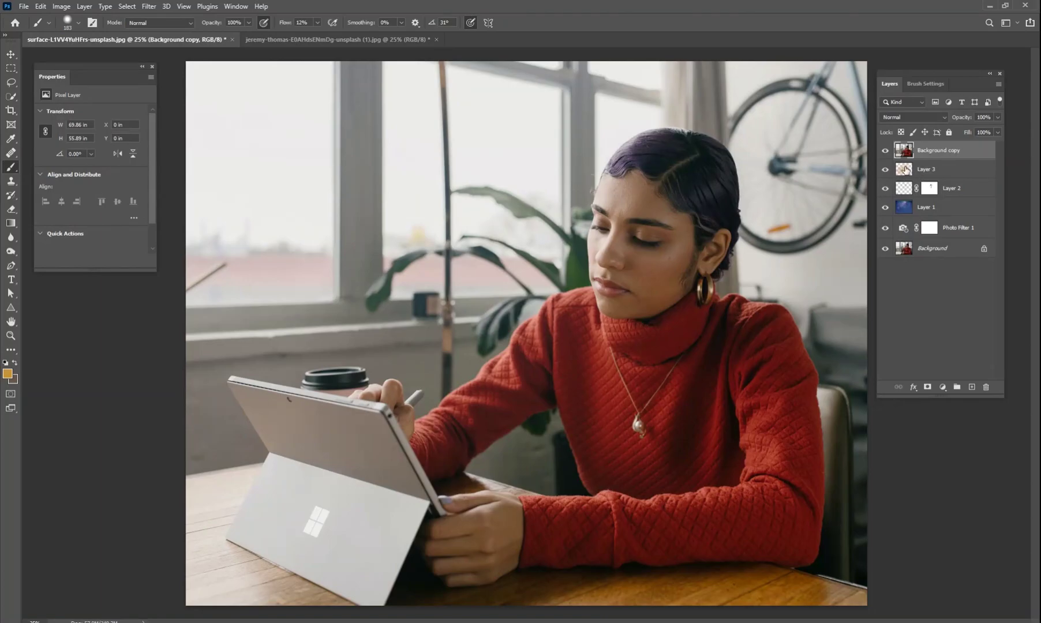
left_click(885, 151)
left_click(885, 151)
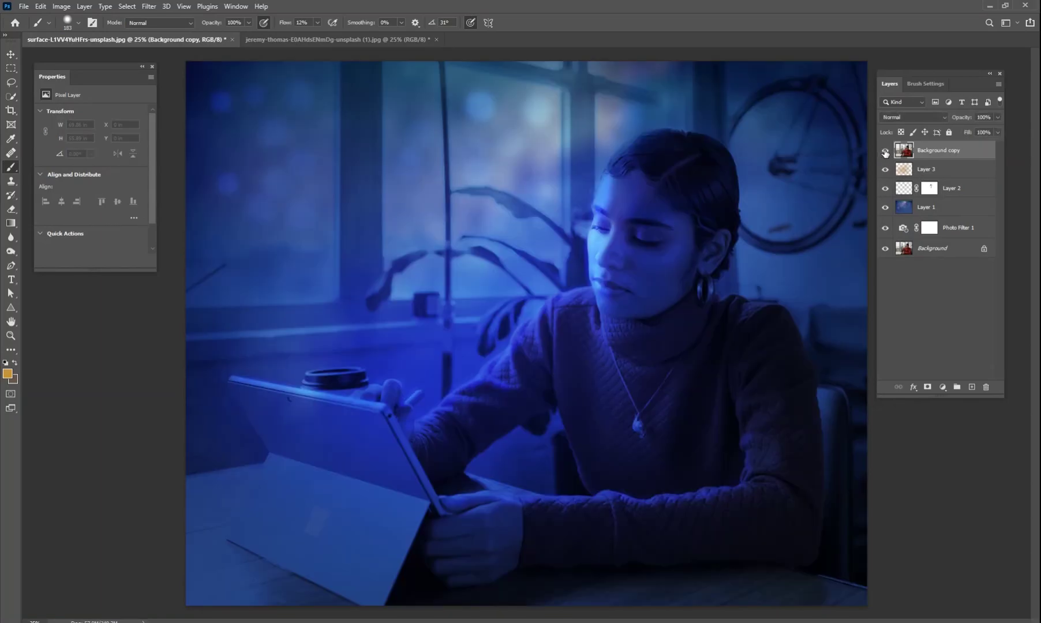
left_click(885, 151)
left_click(885, 151)
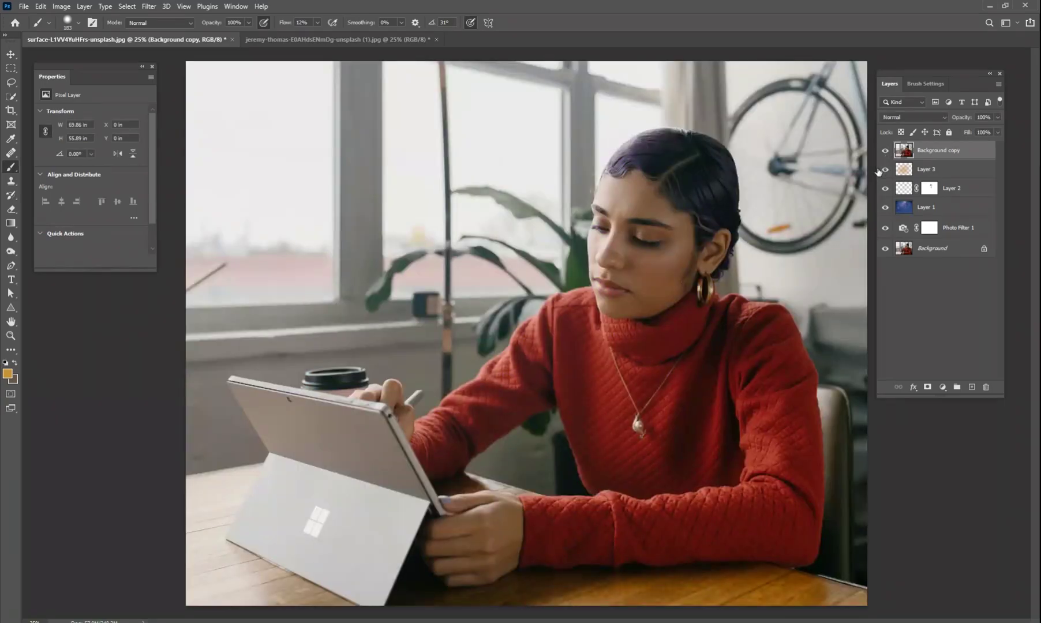
left_click(886, 151)
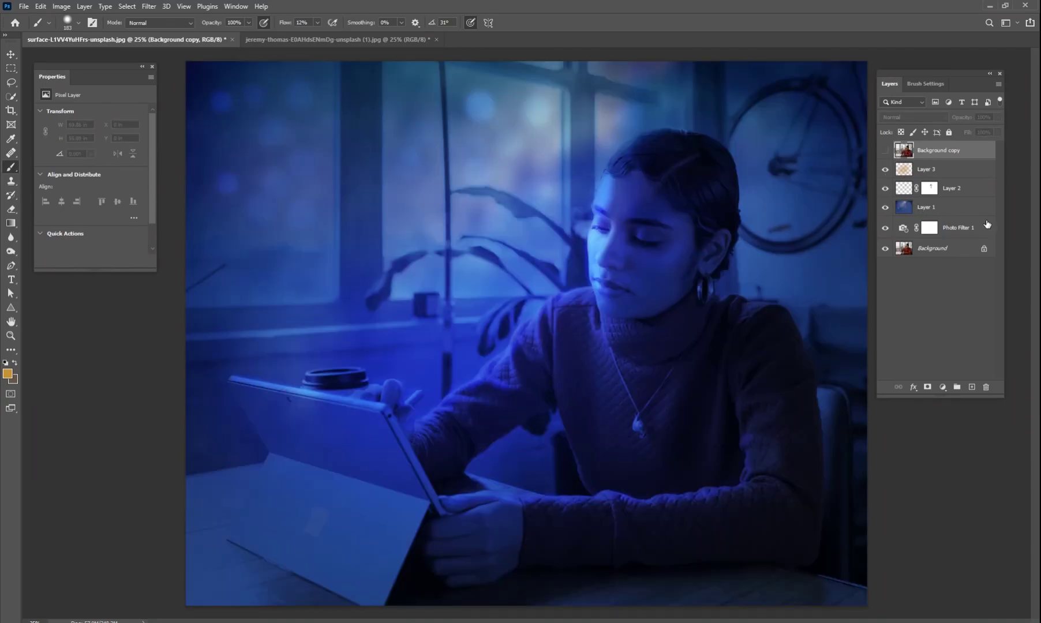